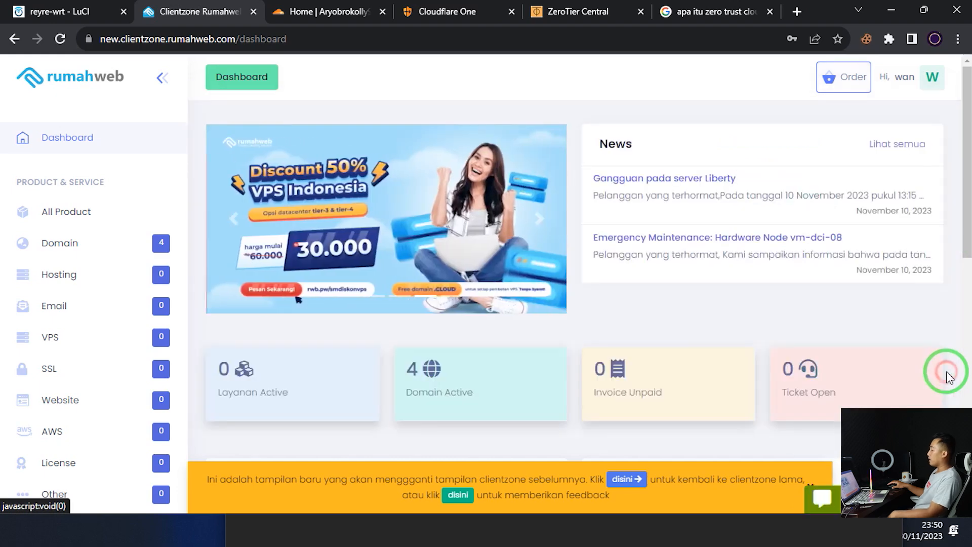
Close the chat popup and open Rumahweb's Order products menu
click(756, 320)
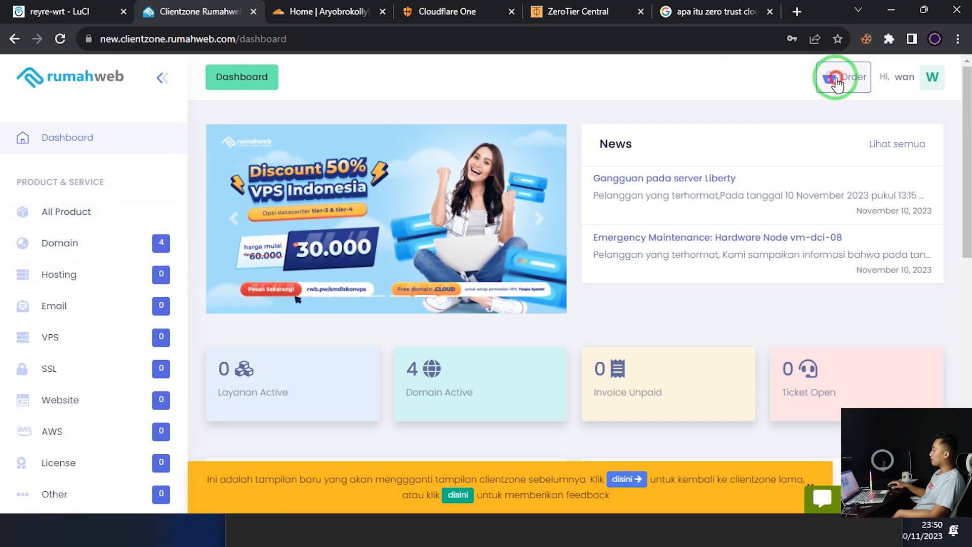
click(828, 77)
mouse_move(538, 162)
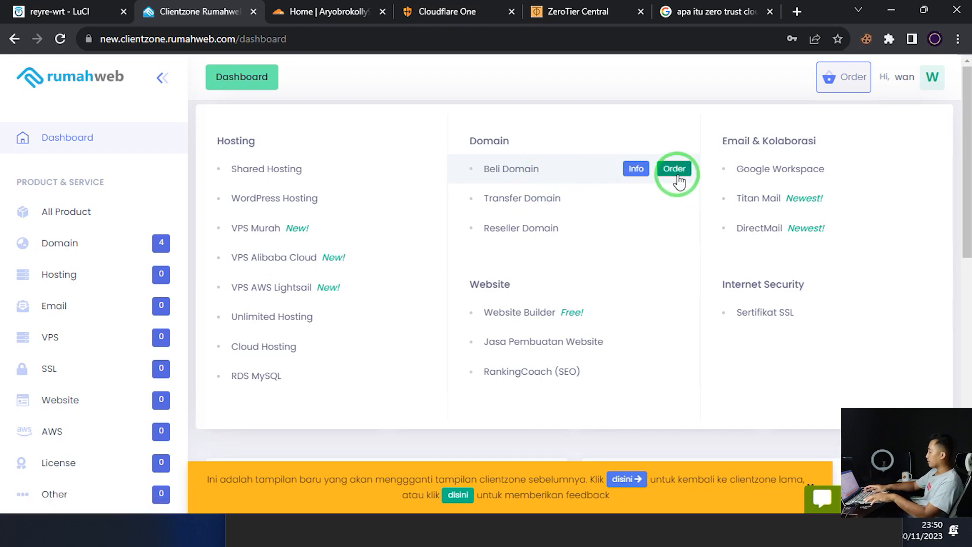
key(super+plus)
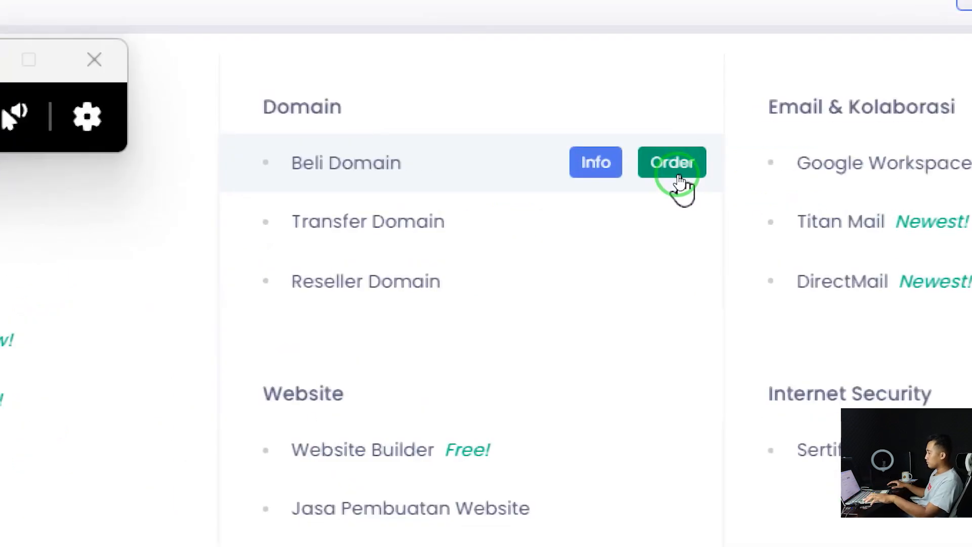
click(317, 62)
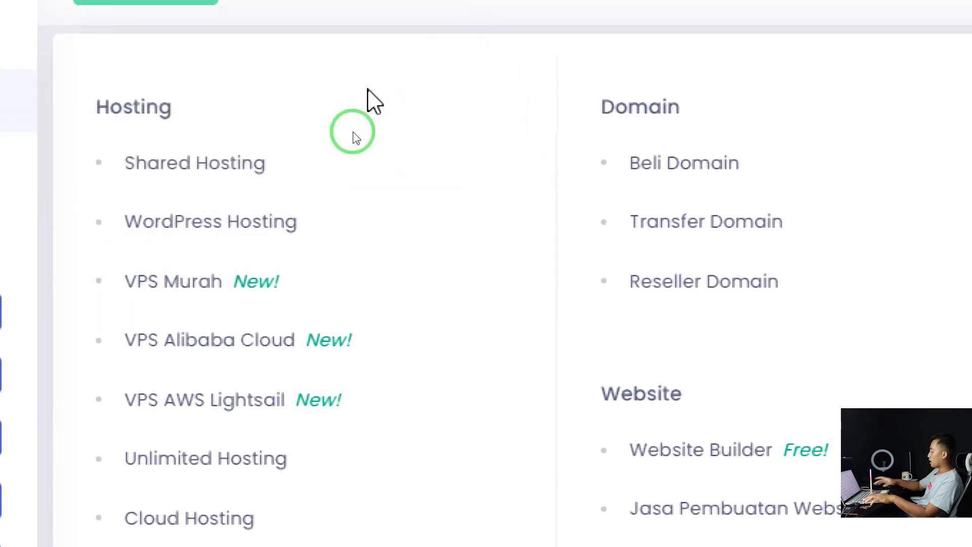
key(super+minus)
mouse_move(807, 172)
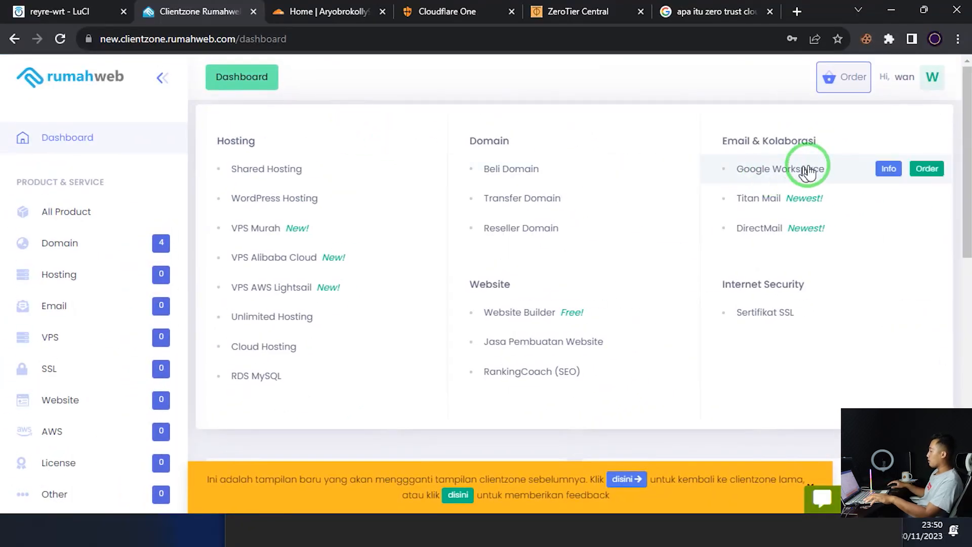
mouse_move(515, 182)
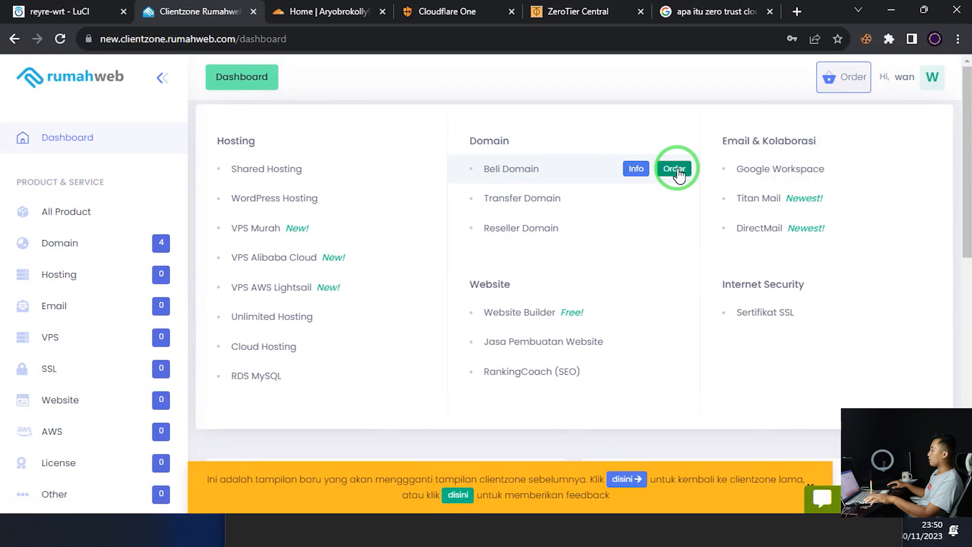
click(346, 36)
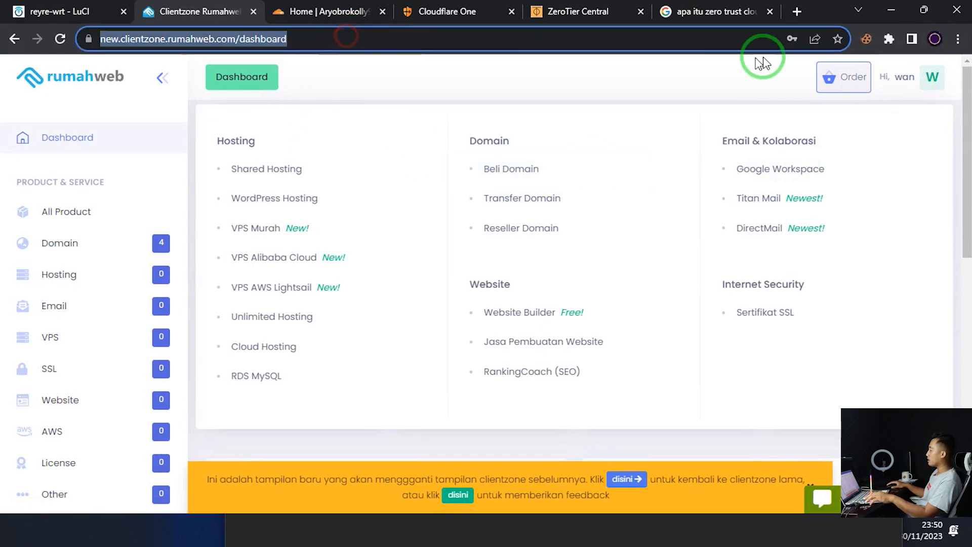
Reopen the Order menu and start a new domain order via Beli Domain
click(932, 77)
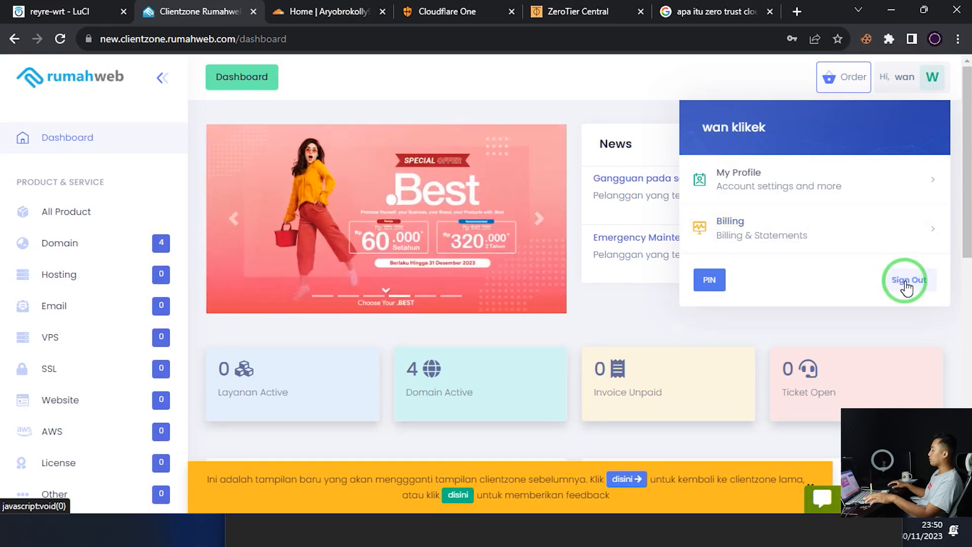
click(629, 91)
click(854, 81)
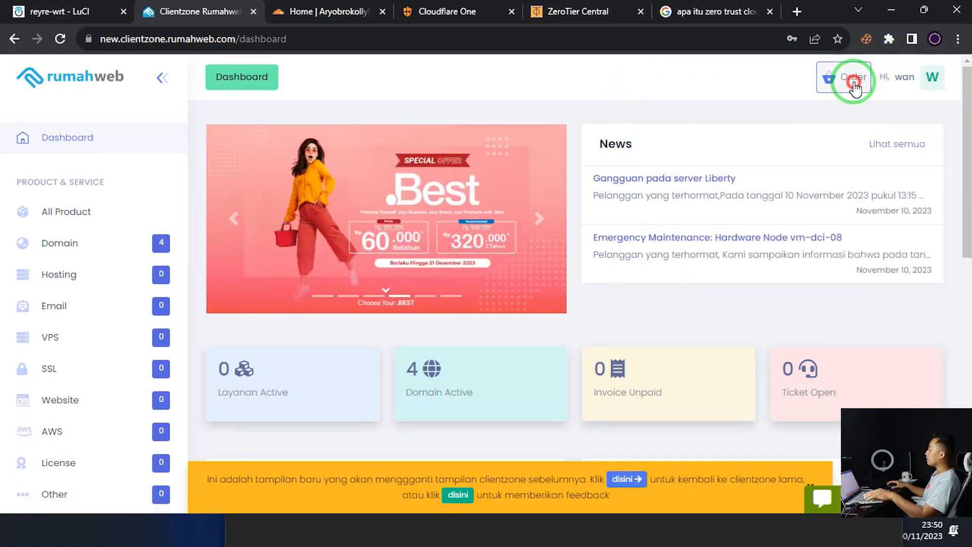
click(673, 169)
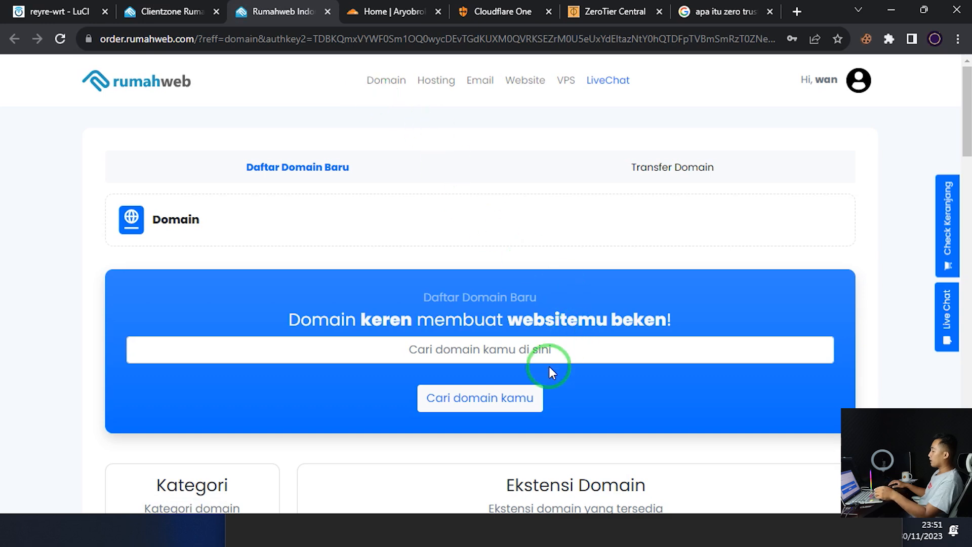
Search Rumahweb for the domain name estebeku and dismiss the promo popup
click(549, 352)
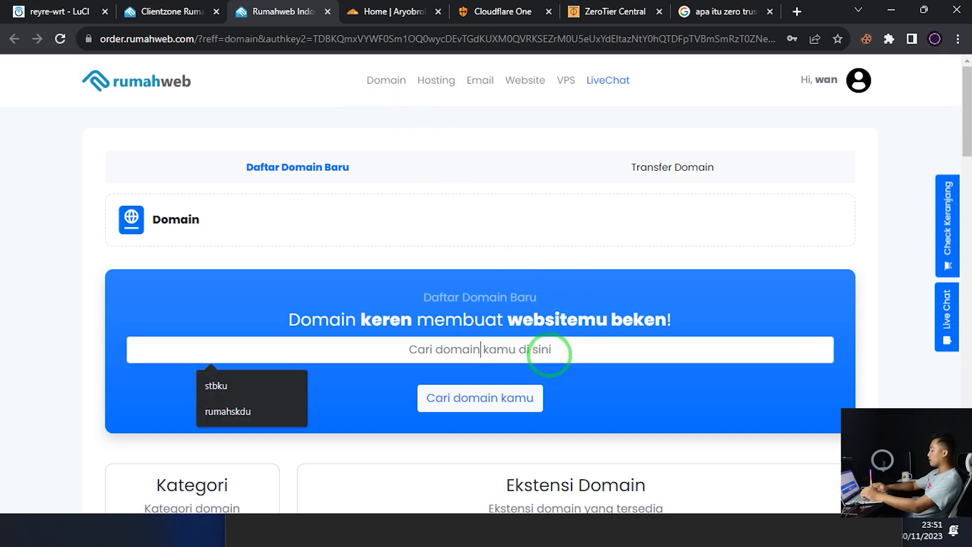
text(s)
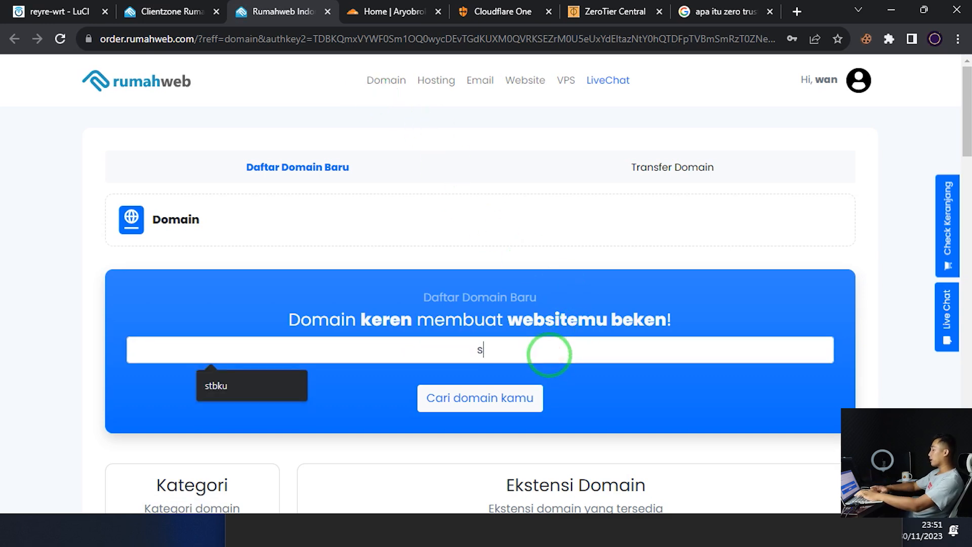
text(tbku)
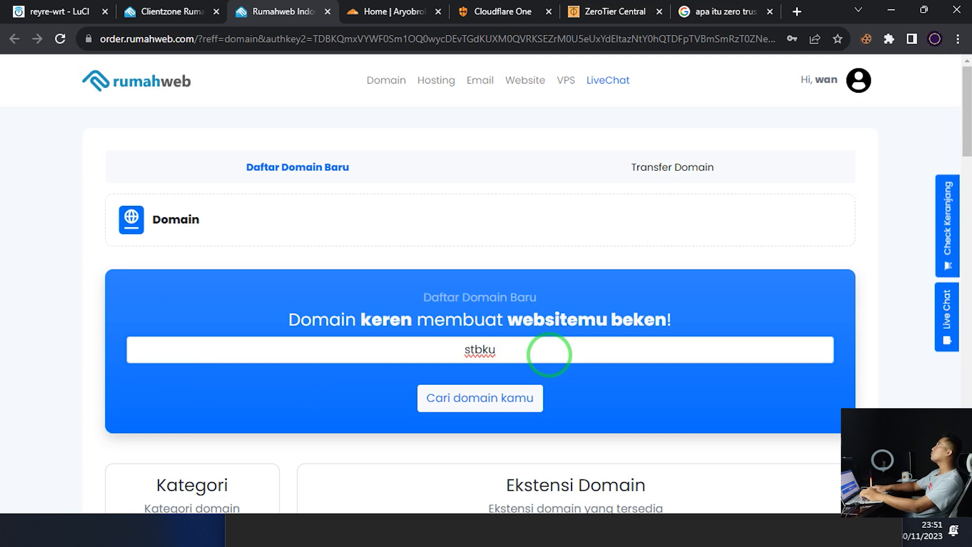
key(BackSpace)
key(BackSpace)
key(BackSpace)
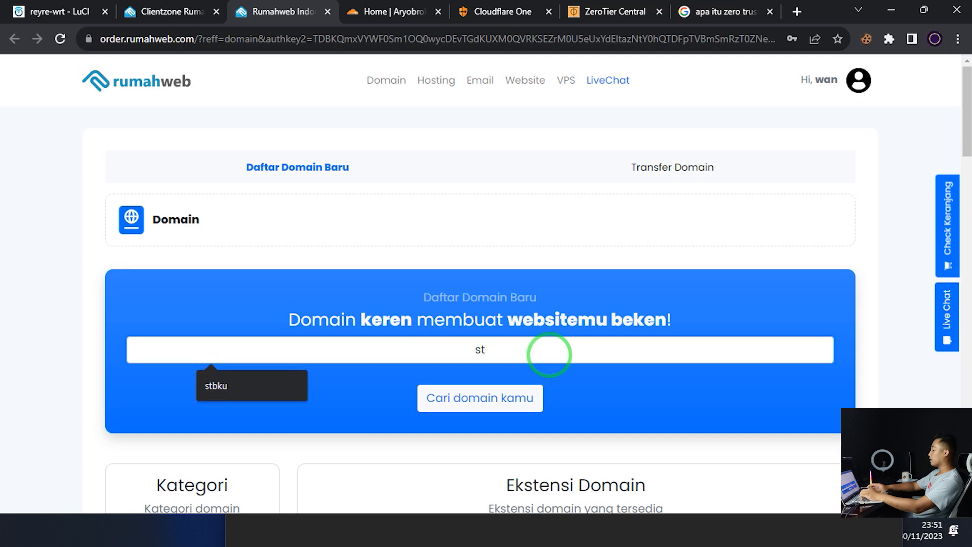
key(BackSpace)
text(estebeku)
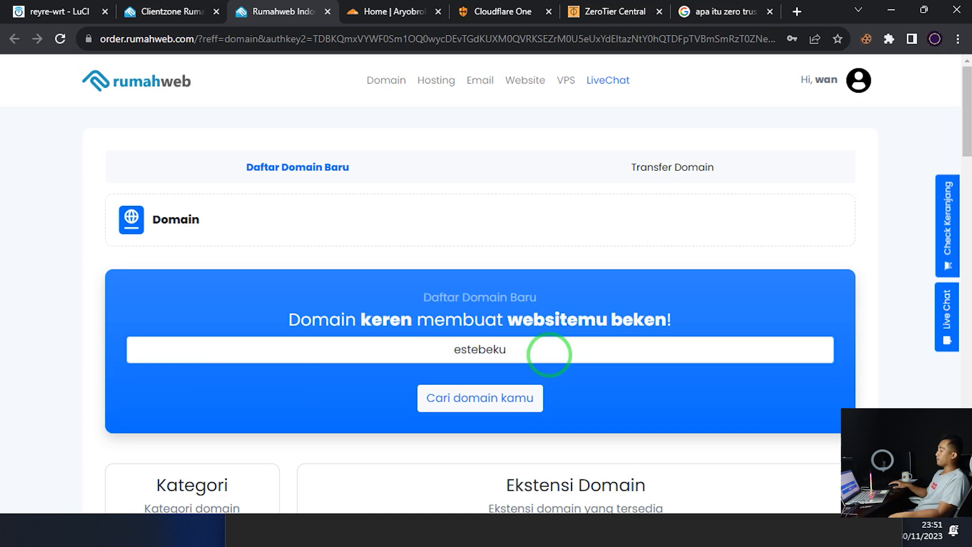
click(495, 390)
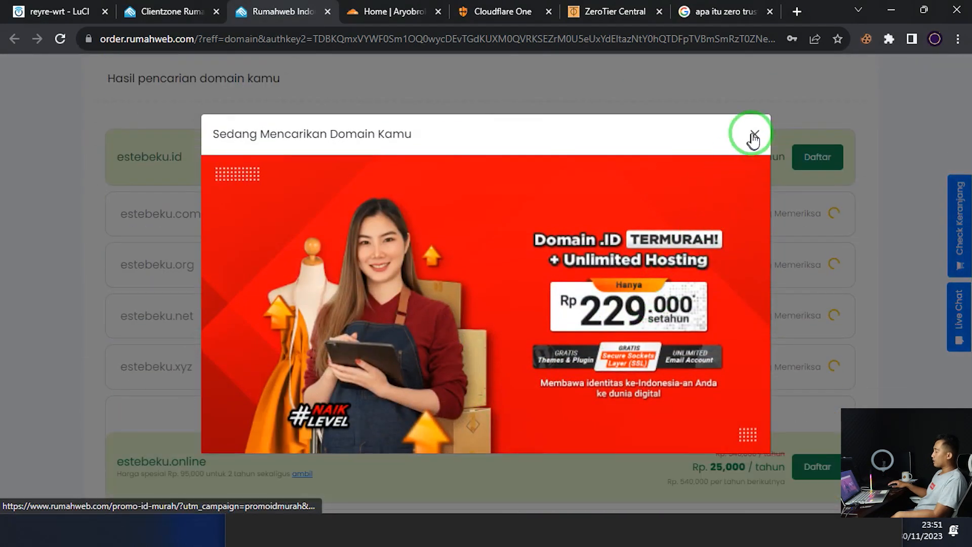
click(753, 135)
Scroll the results down to .shop, .my.id and .blog, noting estebeku.my.id at 2,500
scroll(620, 362, down, 4)
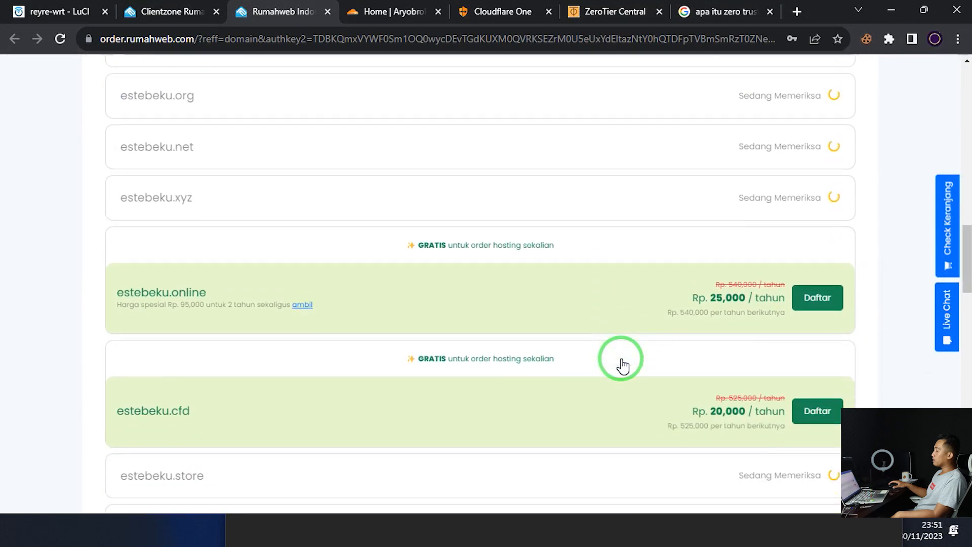
scroll(506, 317, down, 10)
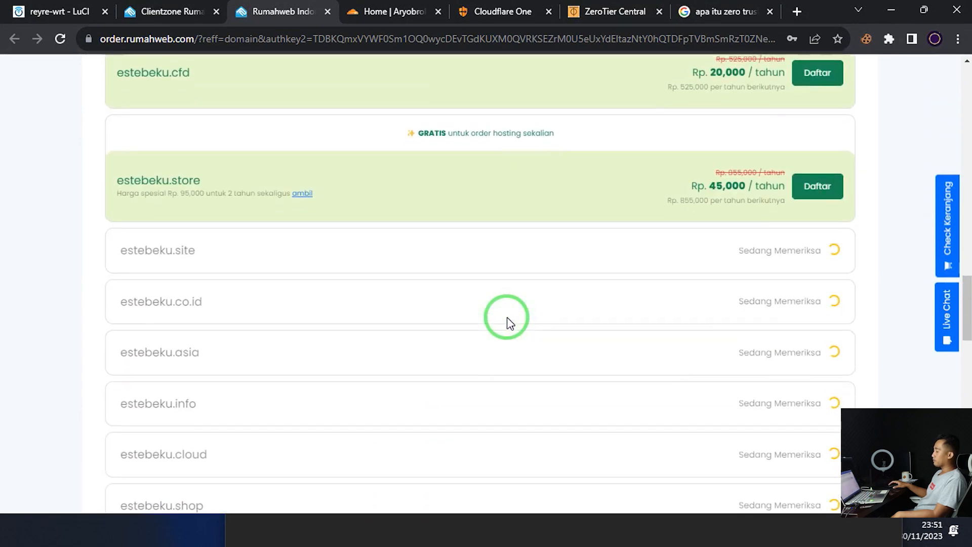
scroll(506, 317, down, 3)
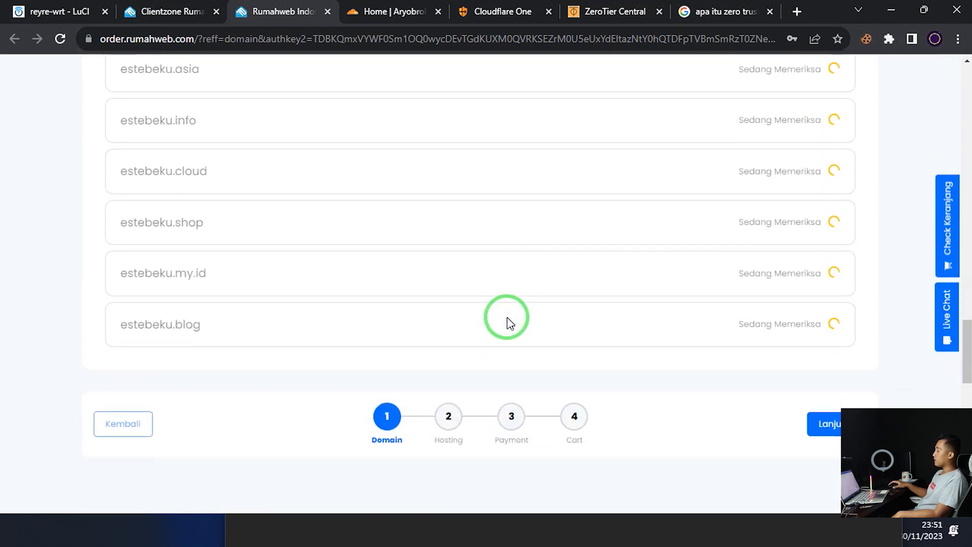
scroll(506, 317, up, 4)
scroll(506, 316, down, 2)
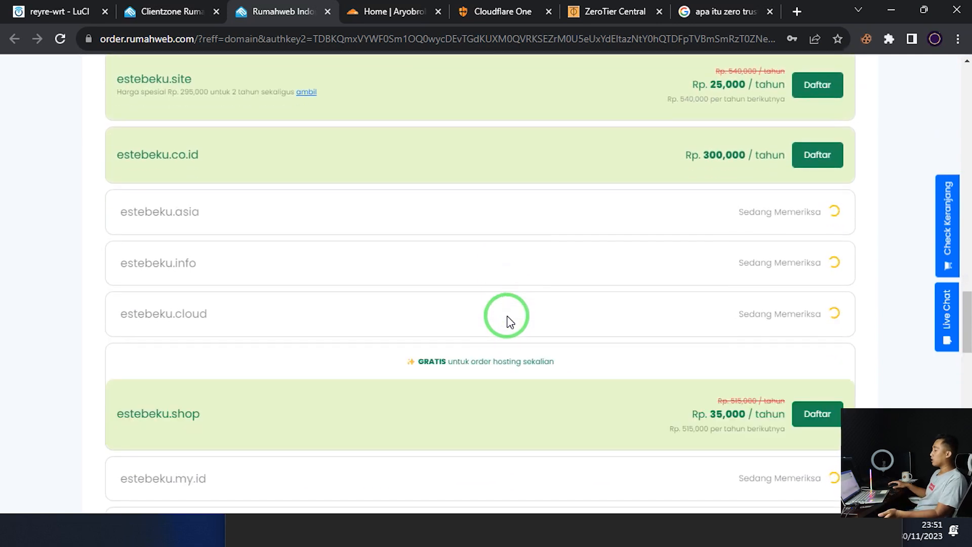
scroll(508, 321, down, 4)
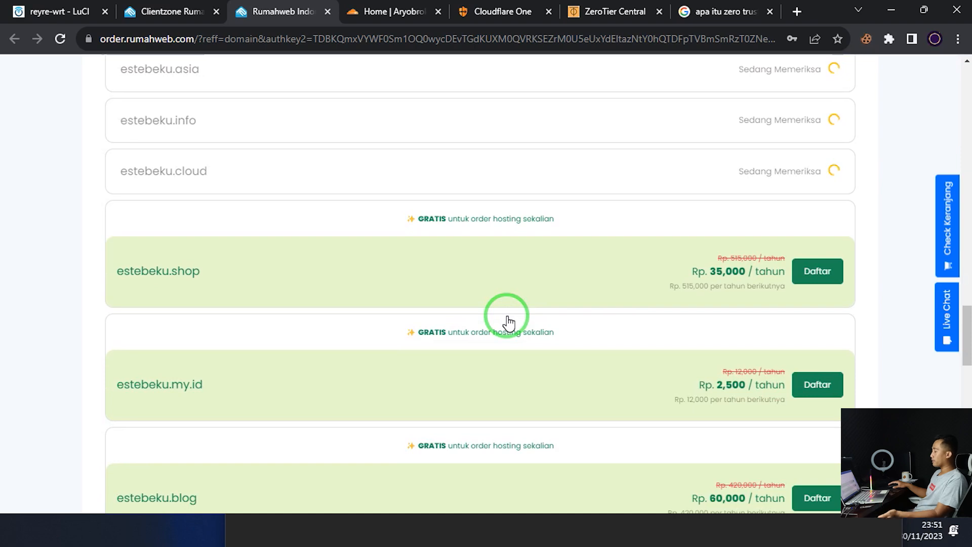
scroll(506, 321, down, 4)
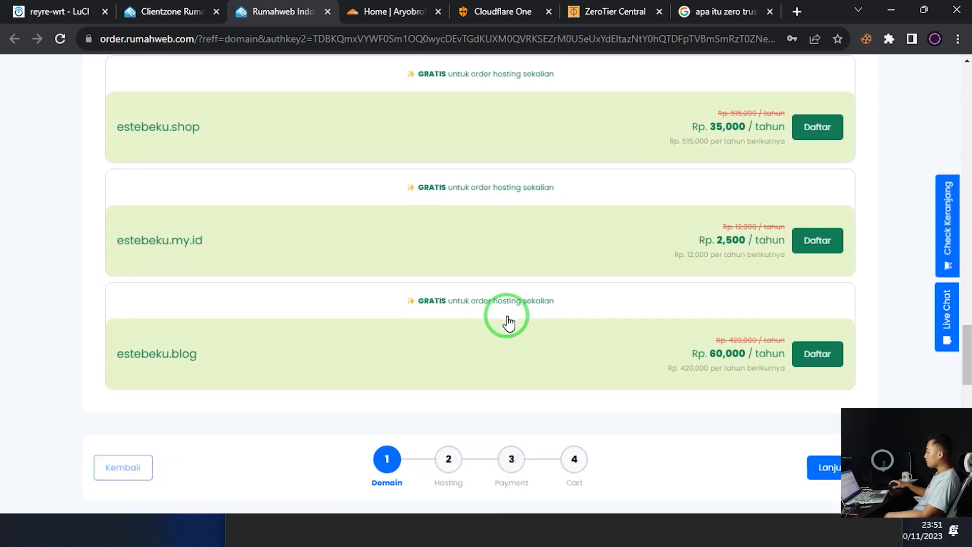
scroll(693, 230, up, 13)
scroll(692, 248, up, 2)
scroll(692, 248, down, 6)
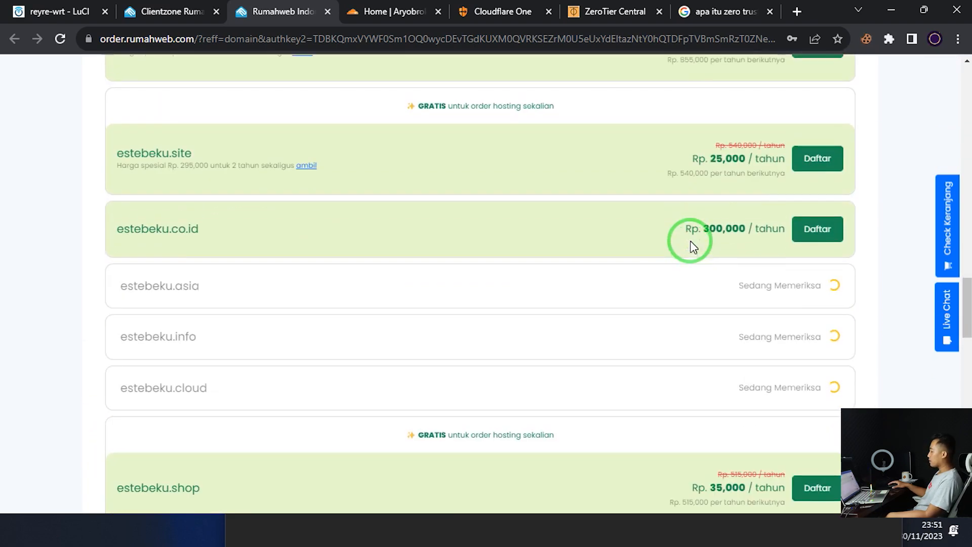
scroll(692, 248, down, 5)
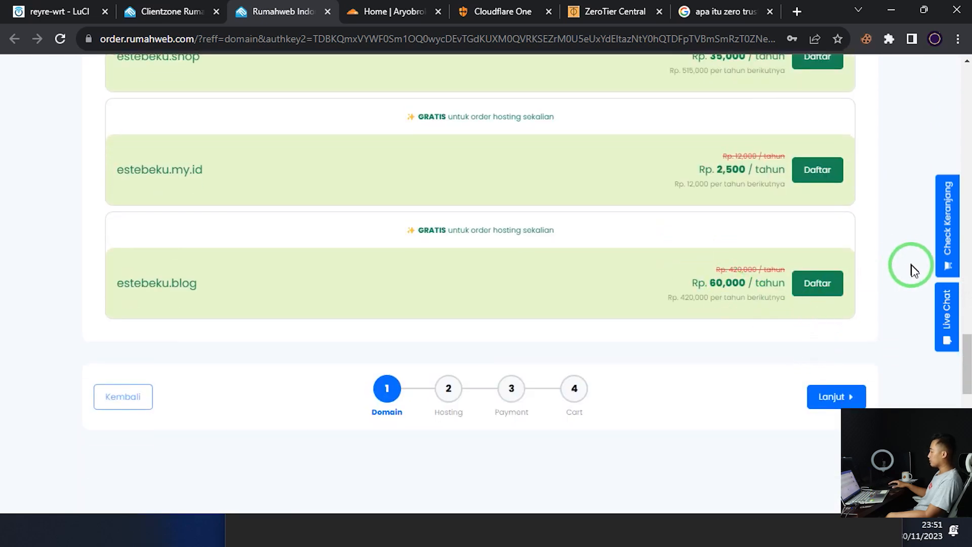
drag(967, 347, 968, 327)
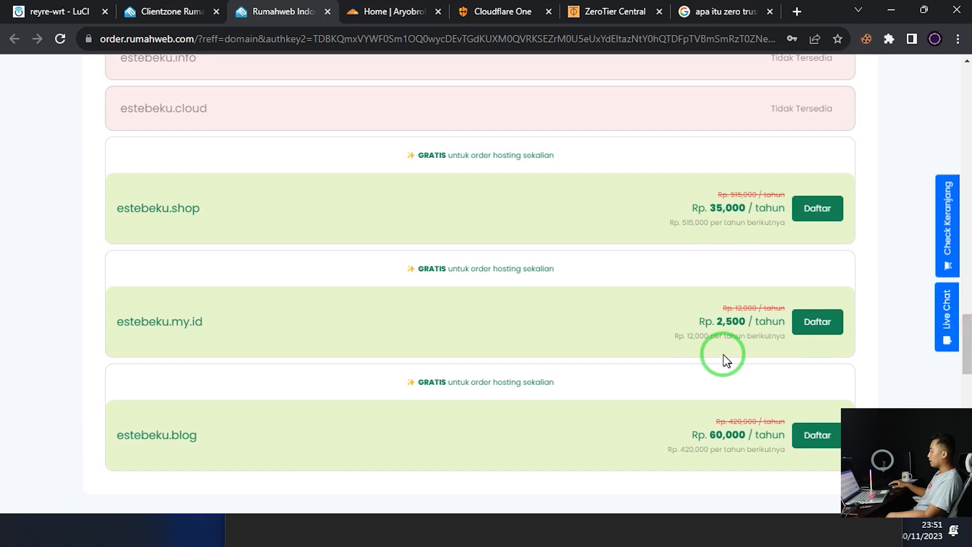
drag(712, 320, 739, 322)
Scroll back up to check estebeku.id, available at Rp 219,000 per year
scroll(757, 339, up, 5)
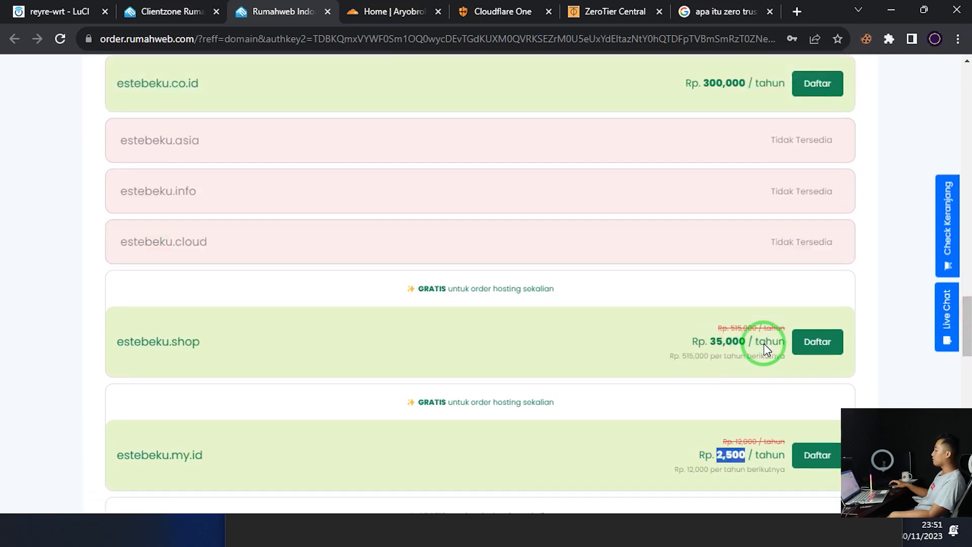
scroll(767, 349, up, 4)
scroll(721, 330, up, 1)
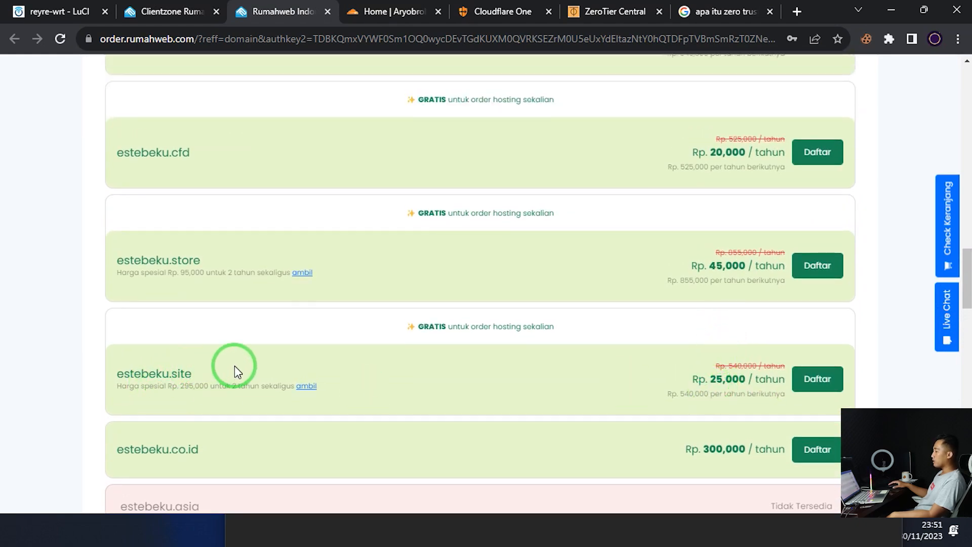
scroll(234, 372, up, 4)
drag(173, 366, 258, 361)
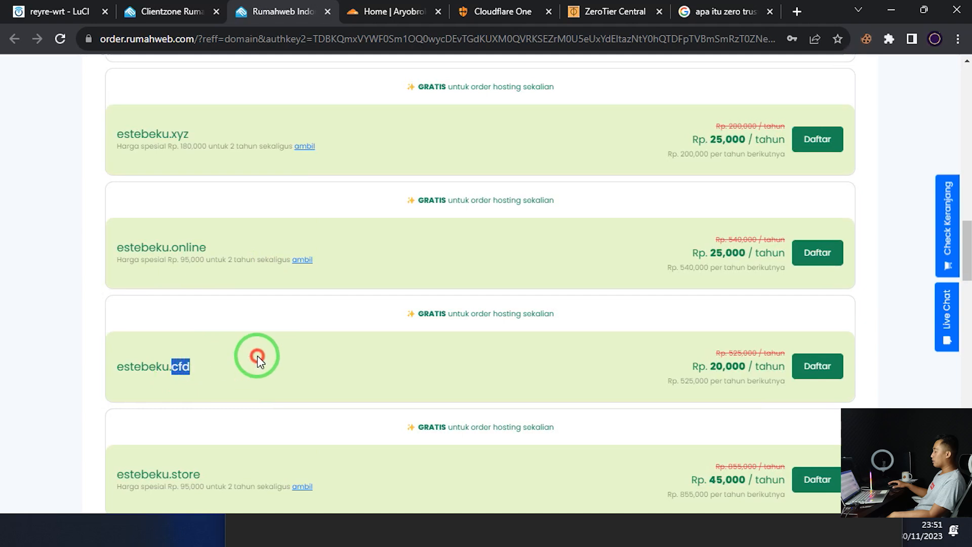
scroll(679, 243, up, 5)
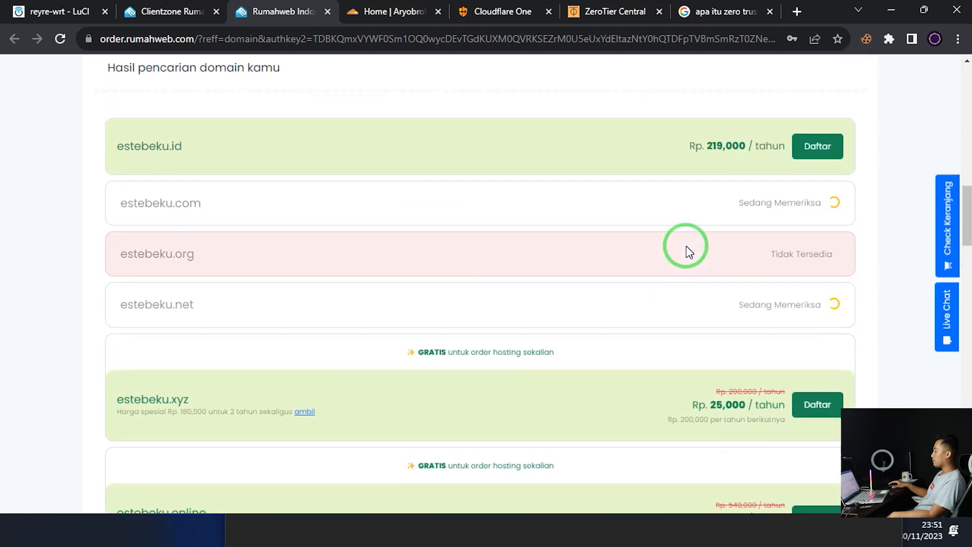
scroll(686, 245, up, 2)
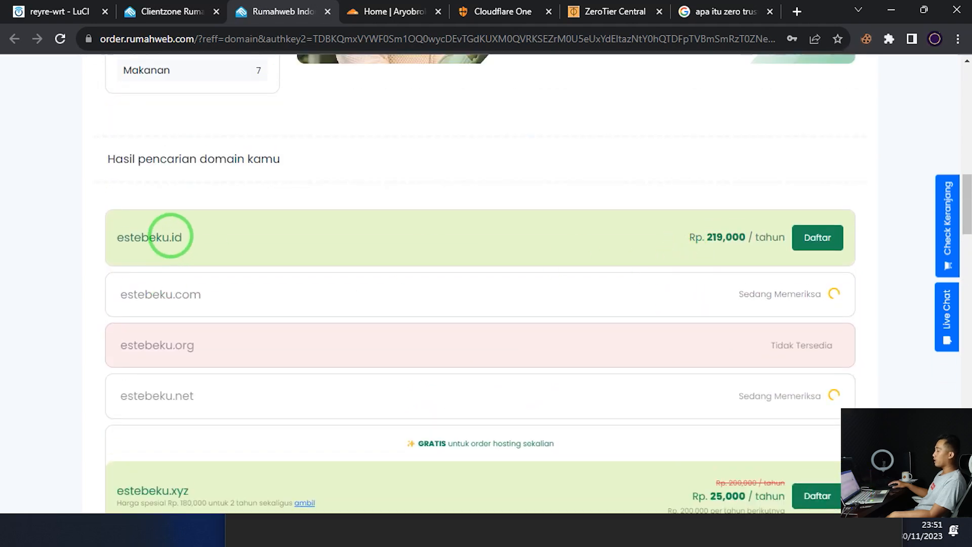
drag(171, 235, 196, 238)
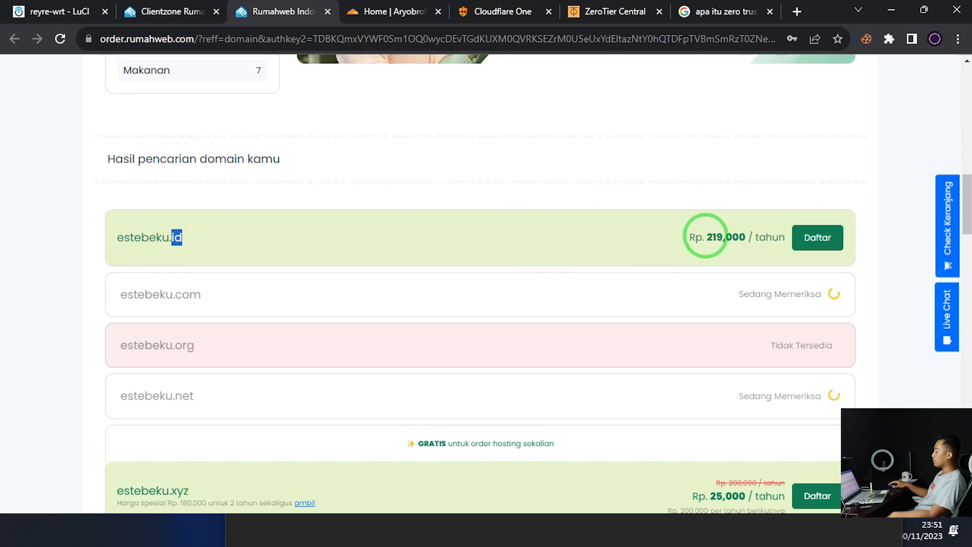
drag(706, 236, 749, 238)
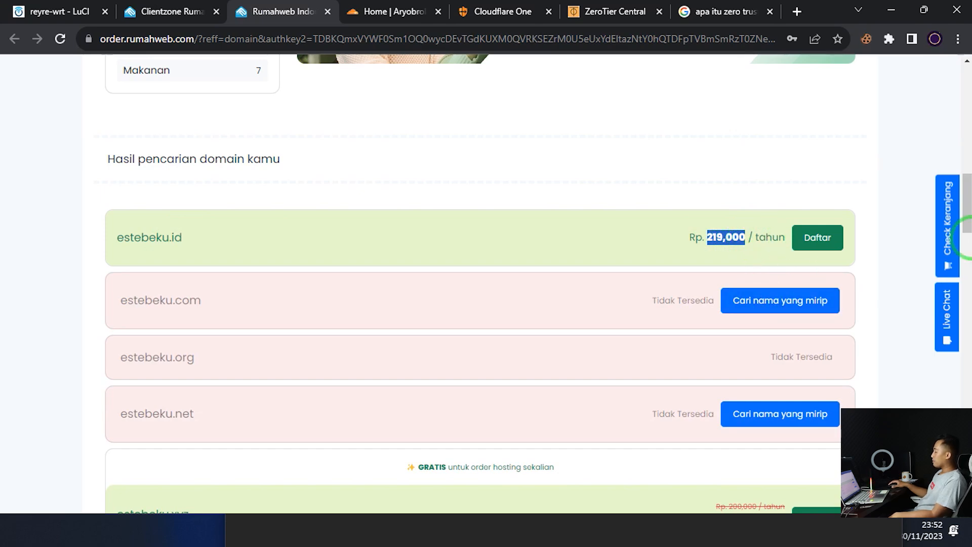
drag(966, 217, 967, 374)
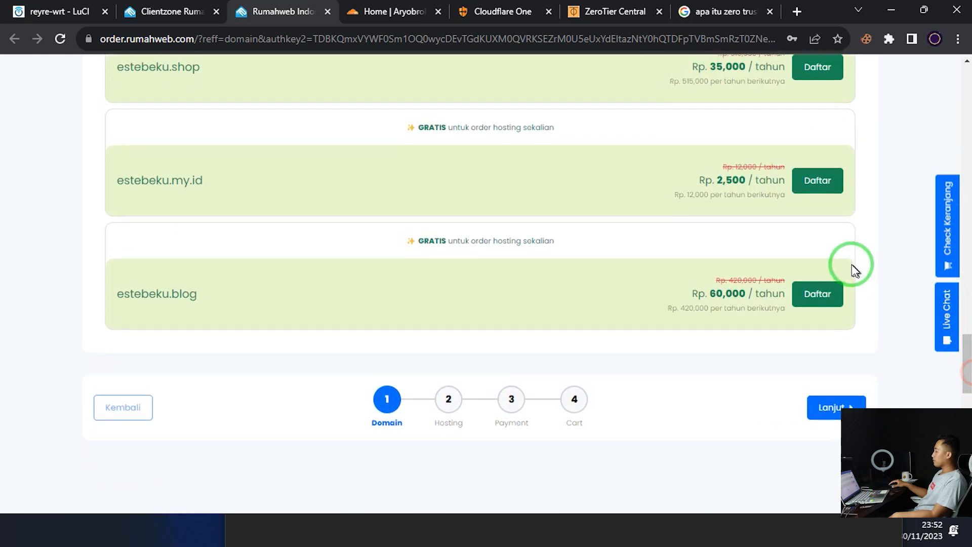
Add estebeku.my.id to the order with privacy protection (Aktifkan) turned off
click(829, 182)
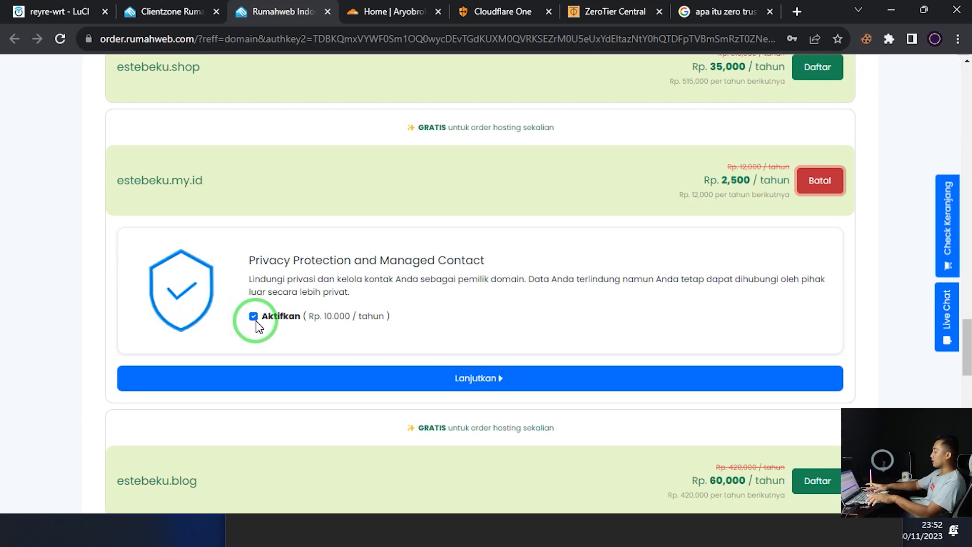
key(ctrl+plus)
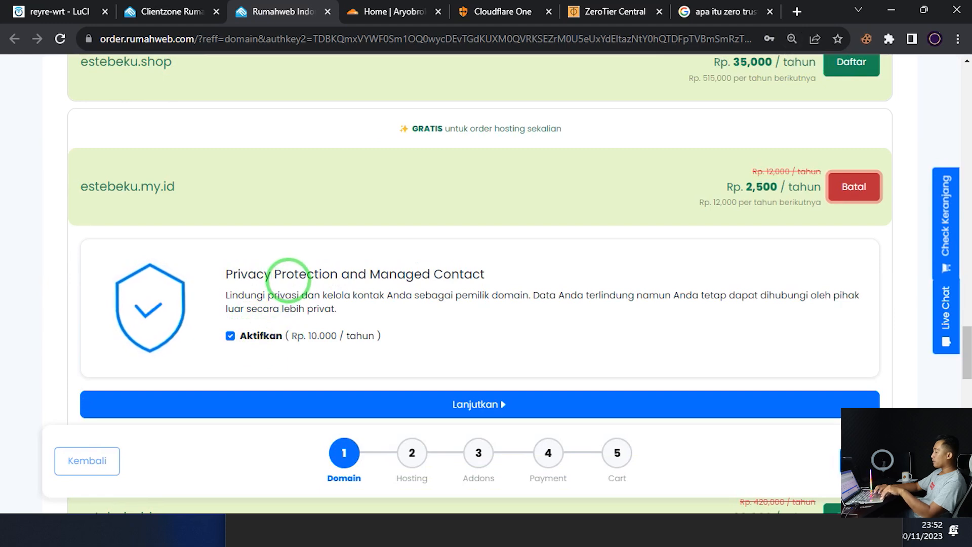
click(231, 336)
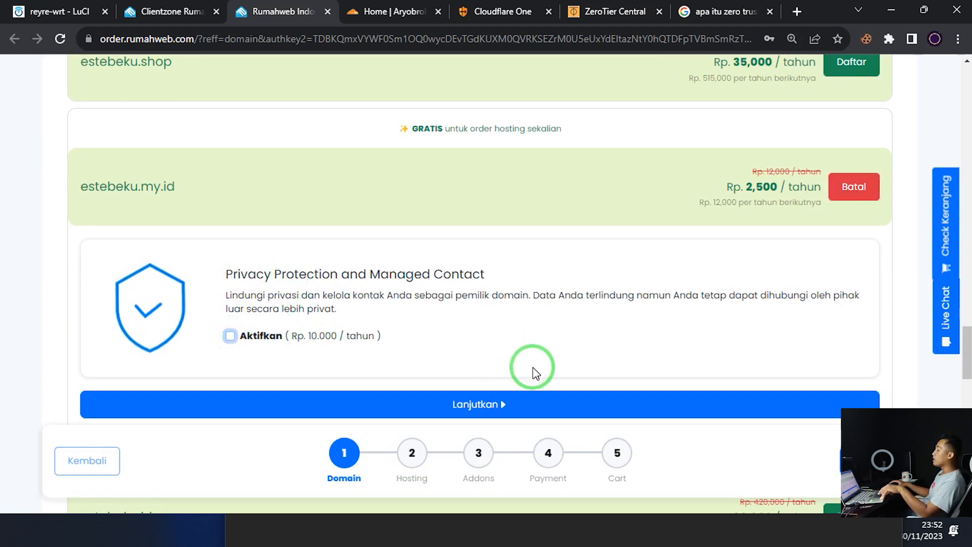
click(506, 408)
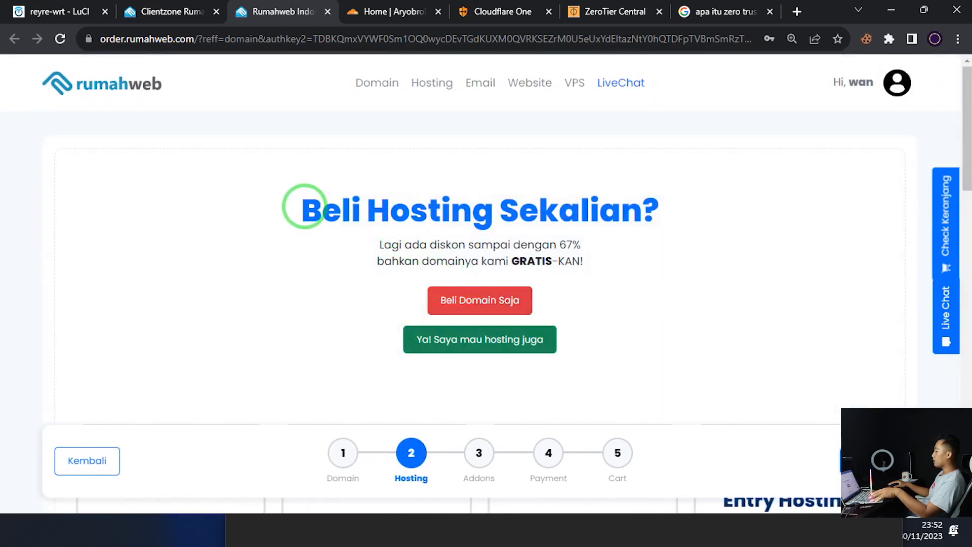
Choose Beli Domain Saja to skip hosting, reaching Addons with Titan Email Pro at Rp 31,900/month
drag(304, 208, 670, 208)
click(461, 311)
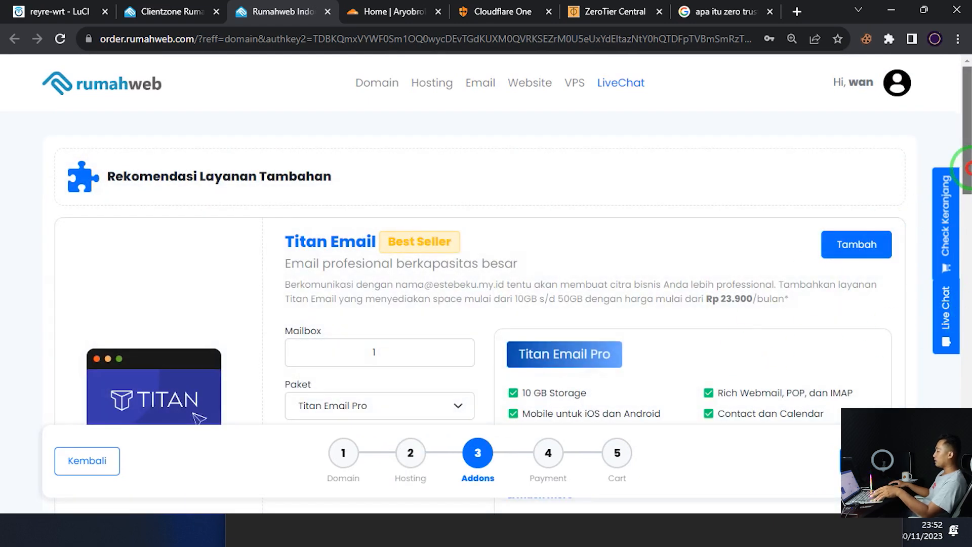
drag(966, 175, 969, 242)
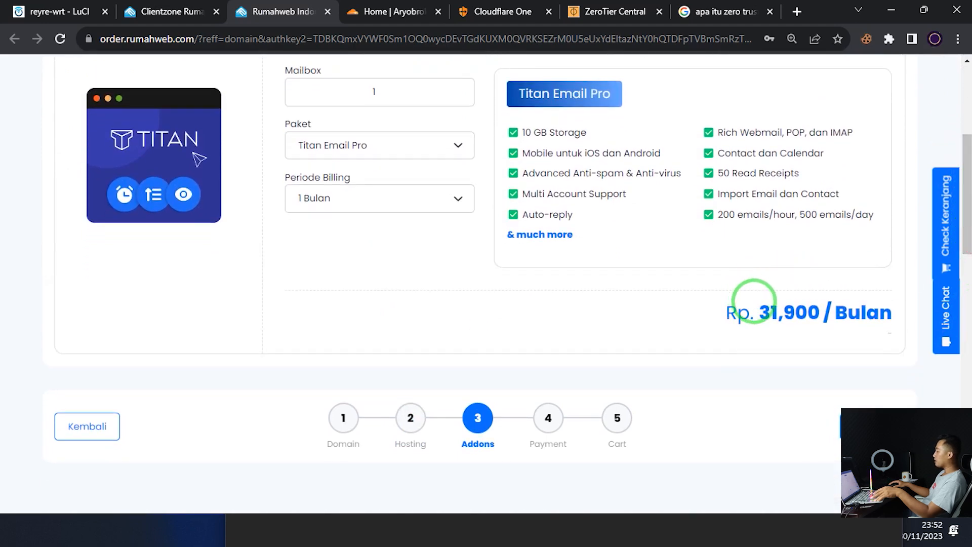
drag(758, 311, 822, 315)
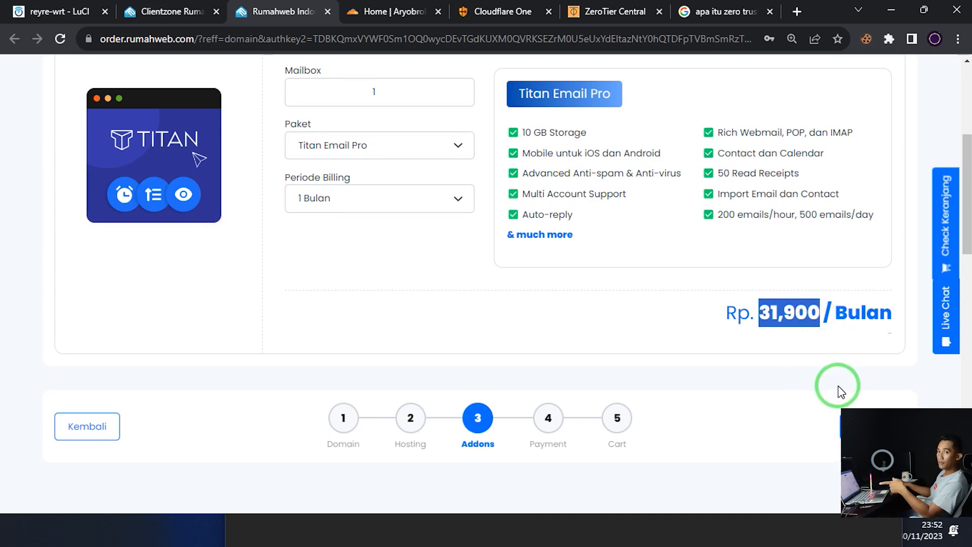
Select GoPay / QRIS under Pembayaran Instan as the payment method
click(883, 425)
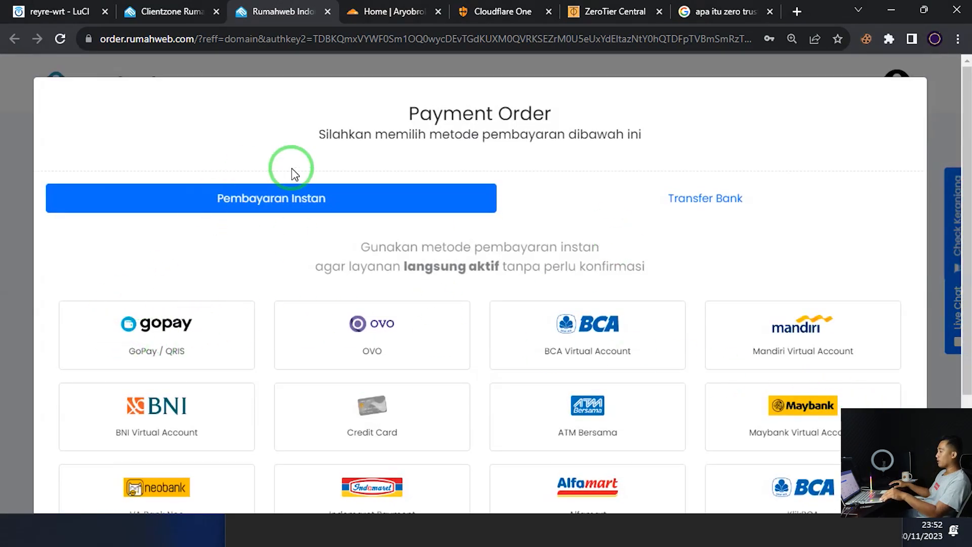
click(171, 336)
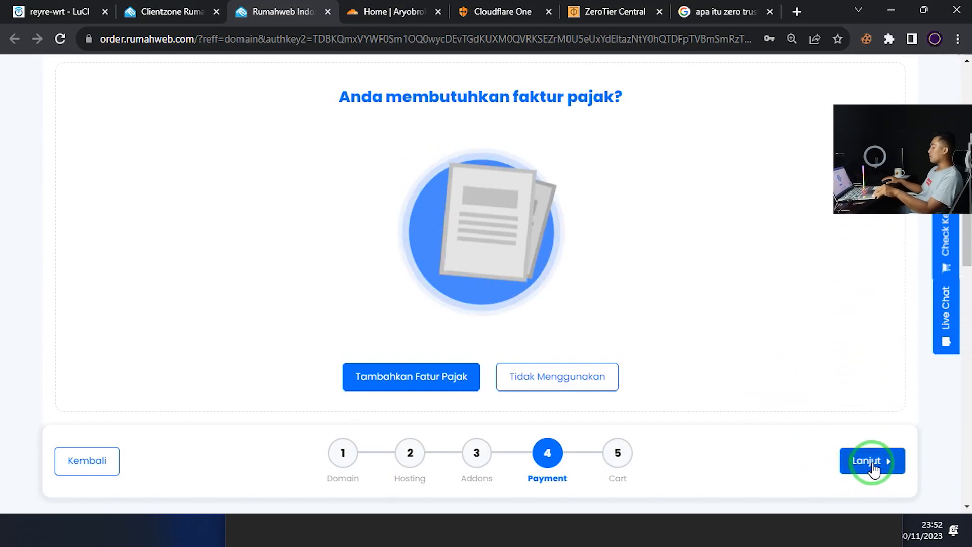
scroll(723, 328, up, 1)
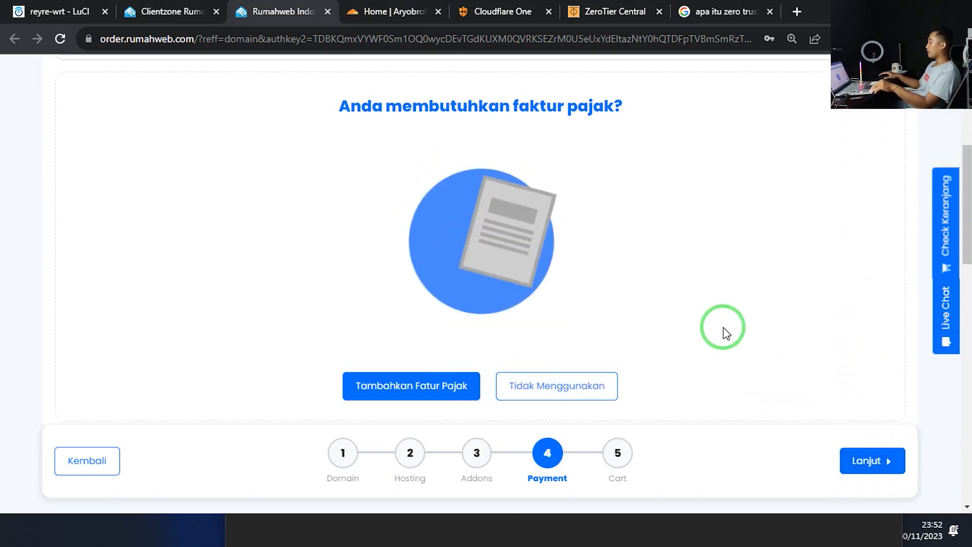
scroll(397, 255, up, 4)
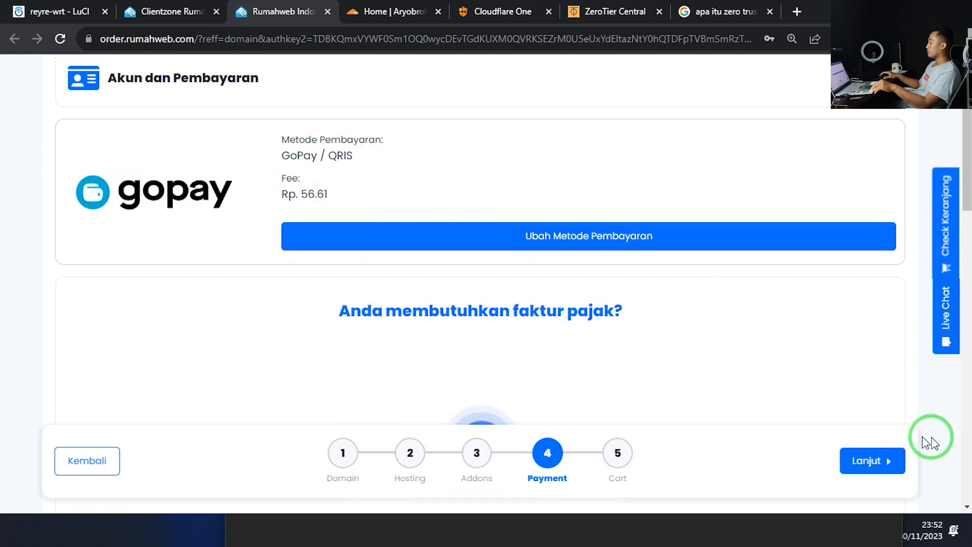
scroll(911, 451, down, 1)
Go to the cart and check the 2,832 IDR total for estebeku.my.id
click(896, 458)
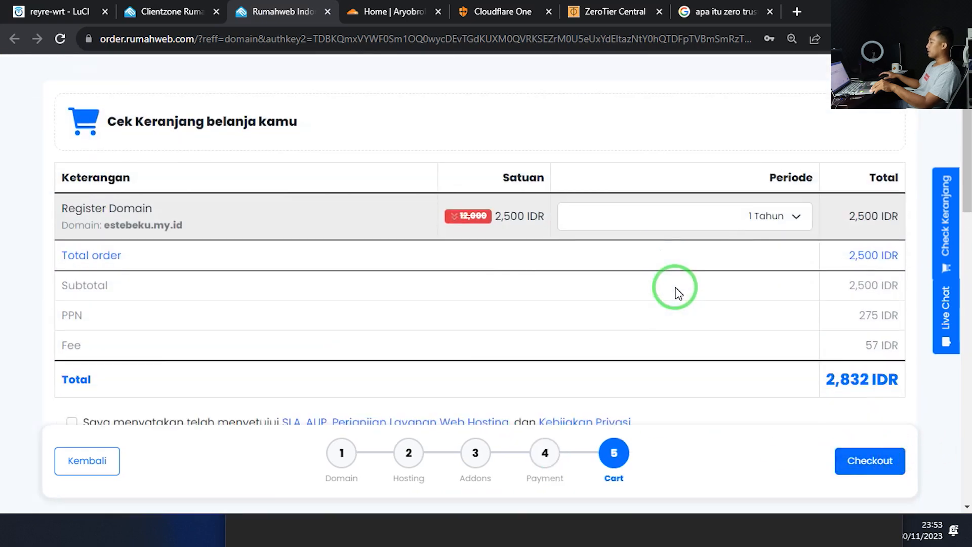
scroll(805, 298, down, 2)
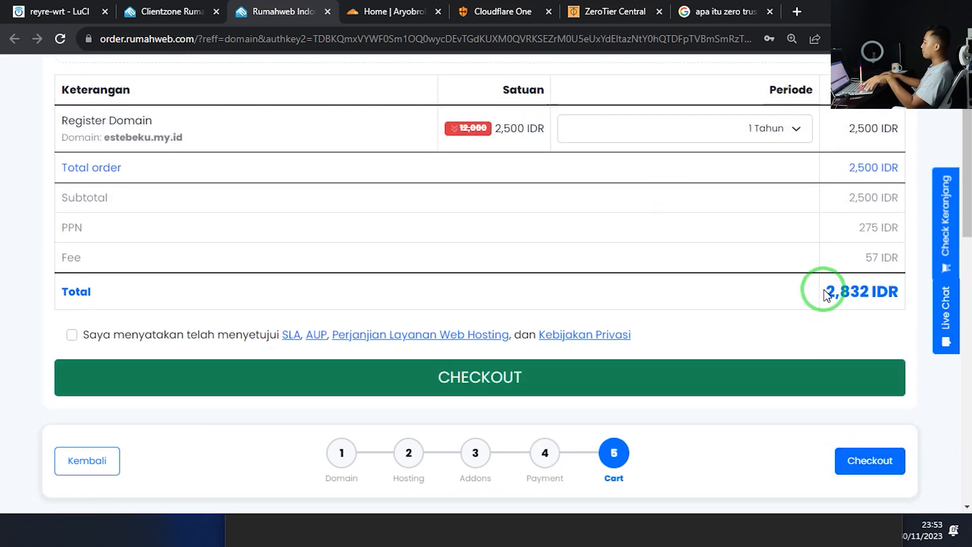
drag(825, 292, 871, 293)
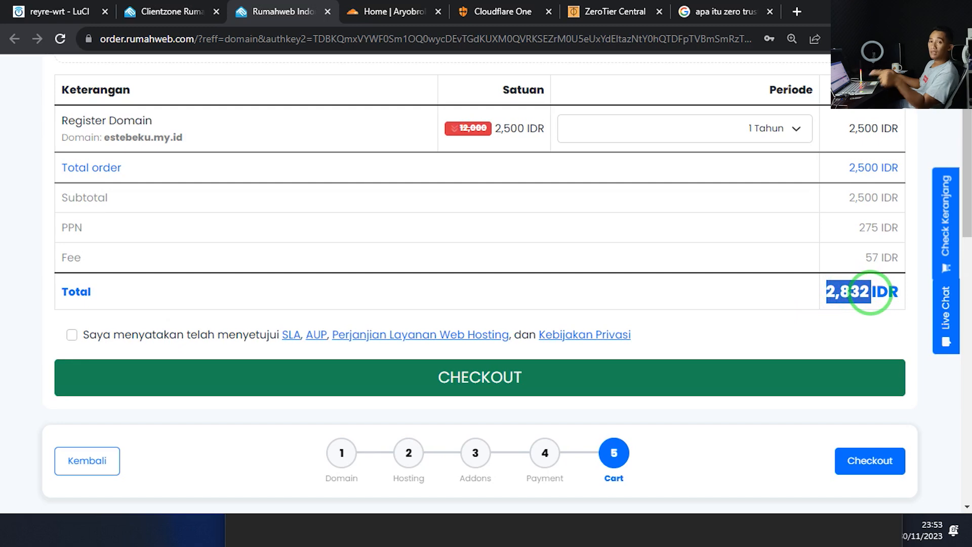
scroll(866, 296, up, 3)
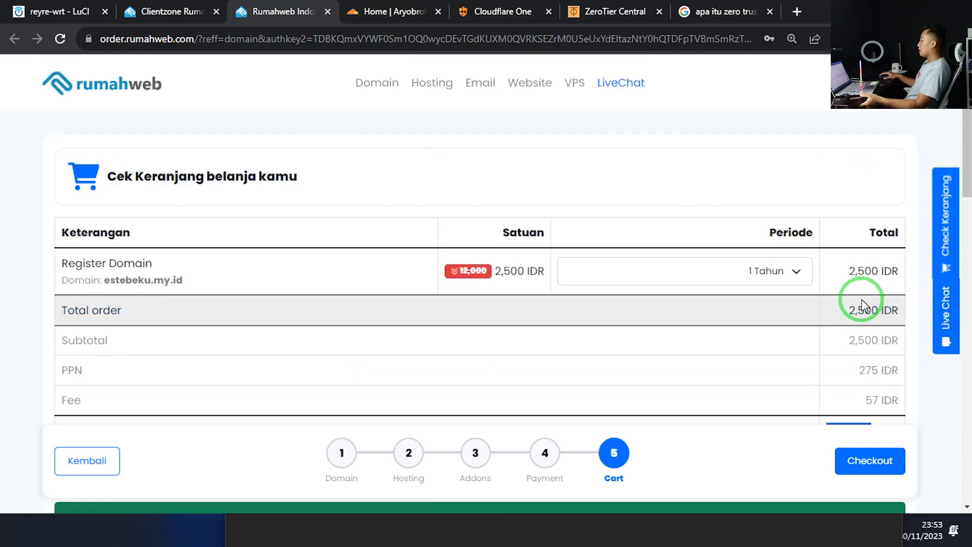
Try Periode values of 2, 3 and 9 years, then set it back to 1 Tahun
click(783, 270)
click(764, 311)
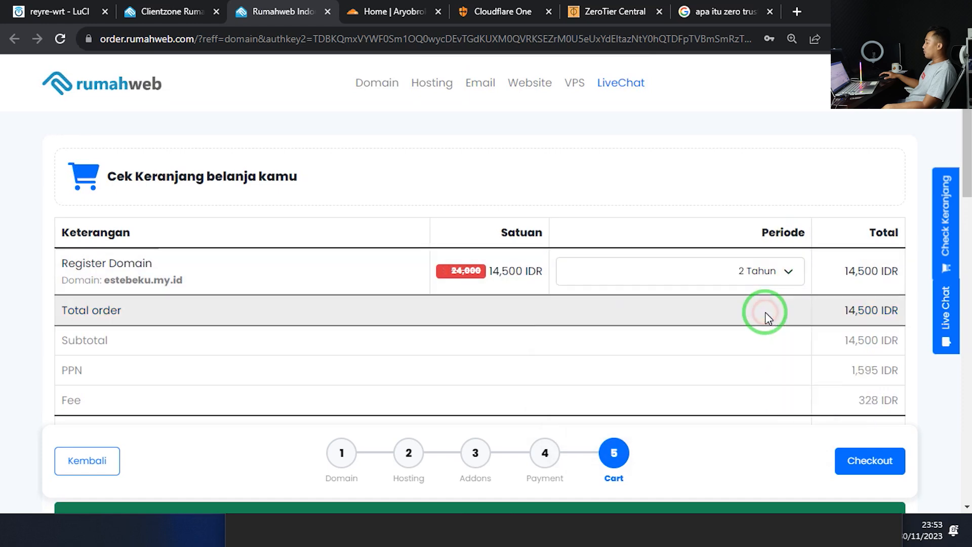
scroll(836, 316, down, 3)
drag(816, 293, 838, 292)
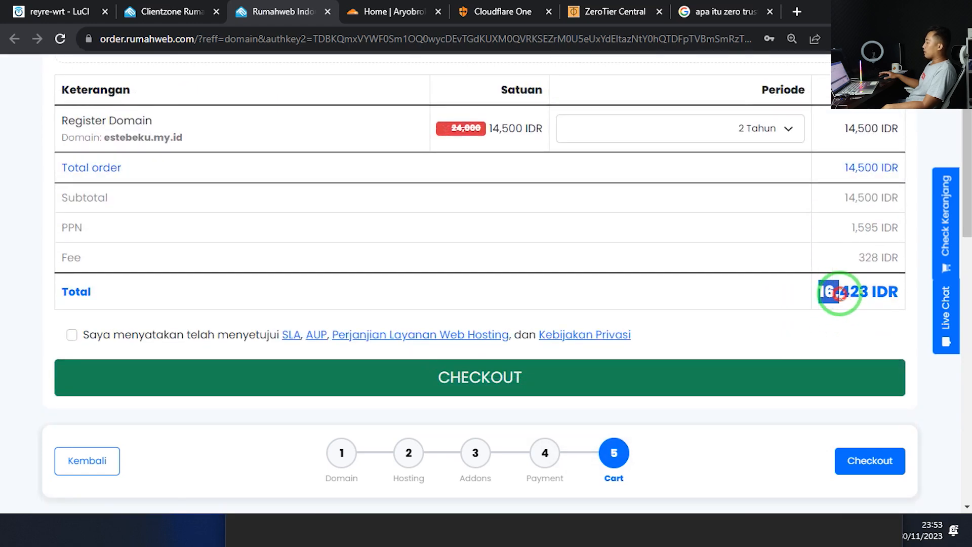
click(759, 128)
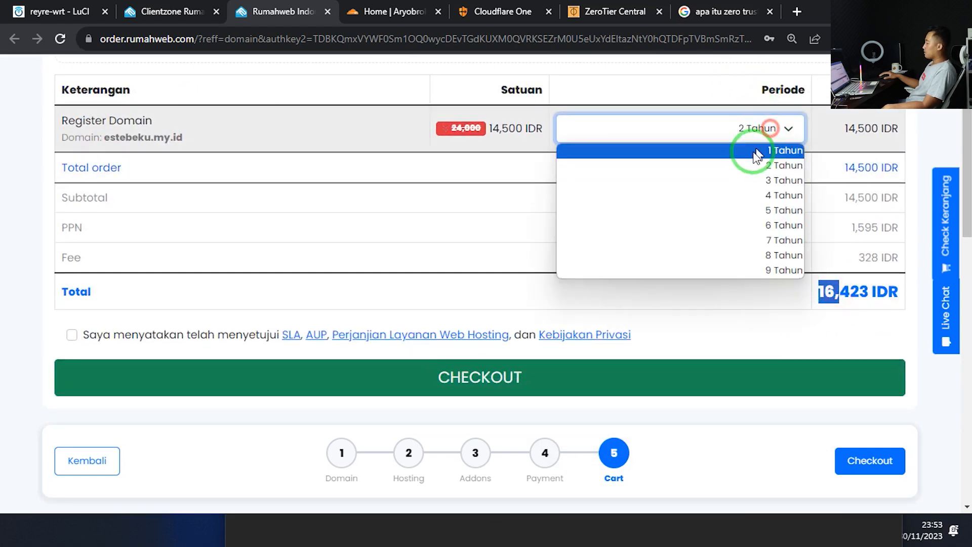
click(735, 177)
click(780, 127)
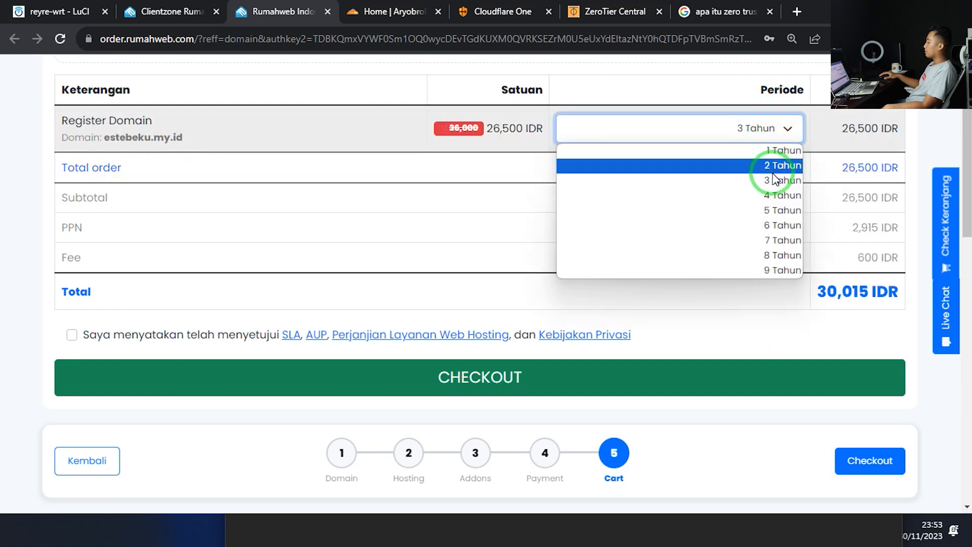
click(770, 270)
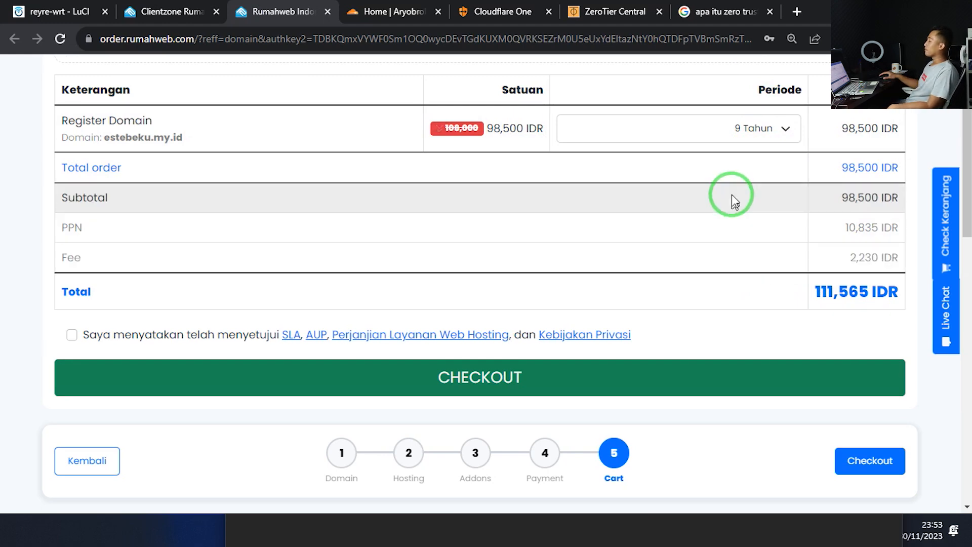
click(722, 122)
click(698, 159)
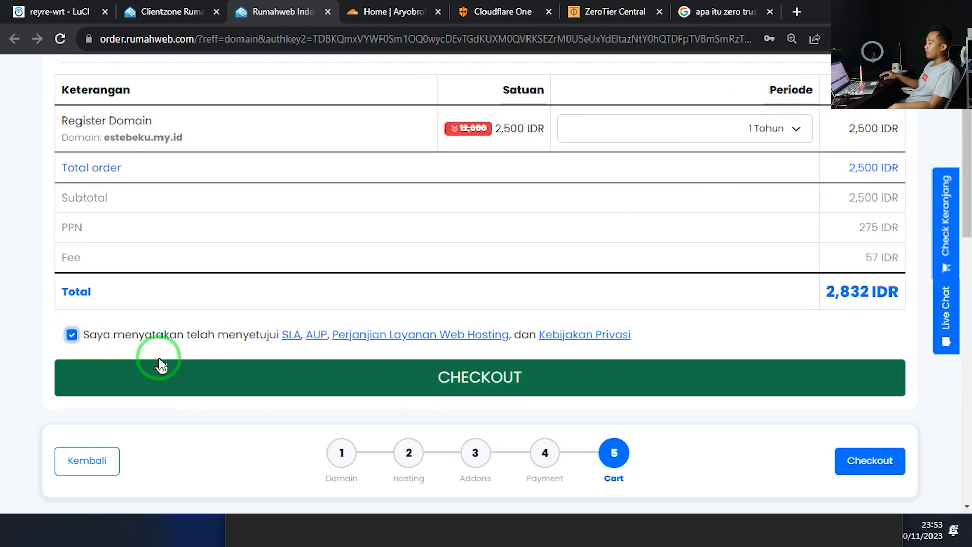
scroll(526, 354, down, 3)
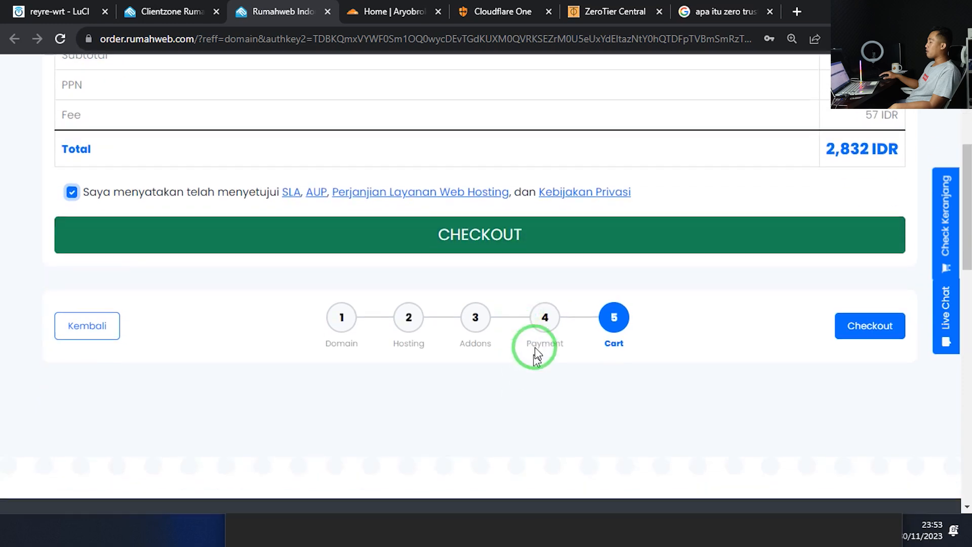
Check out the 2,832 IDR order, pick QRIS on Midtrans, and return to the merchant
click(557, 249)
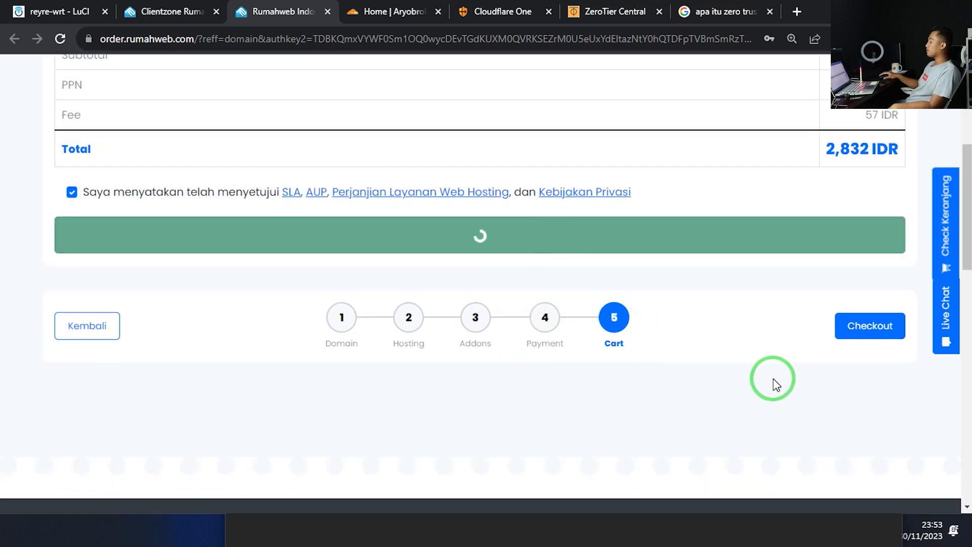
scroll(775, 384, up, 3)
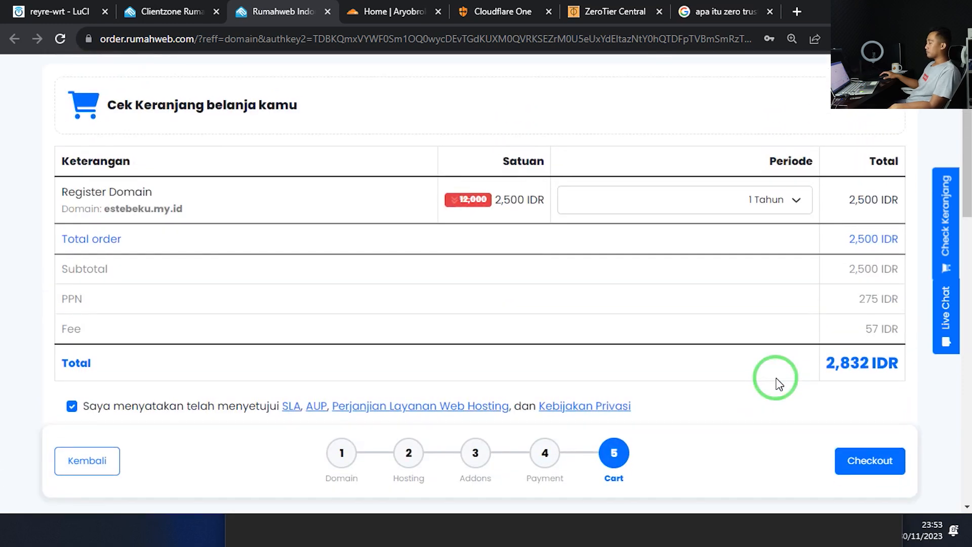
scroll(778, 384, up, 2)
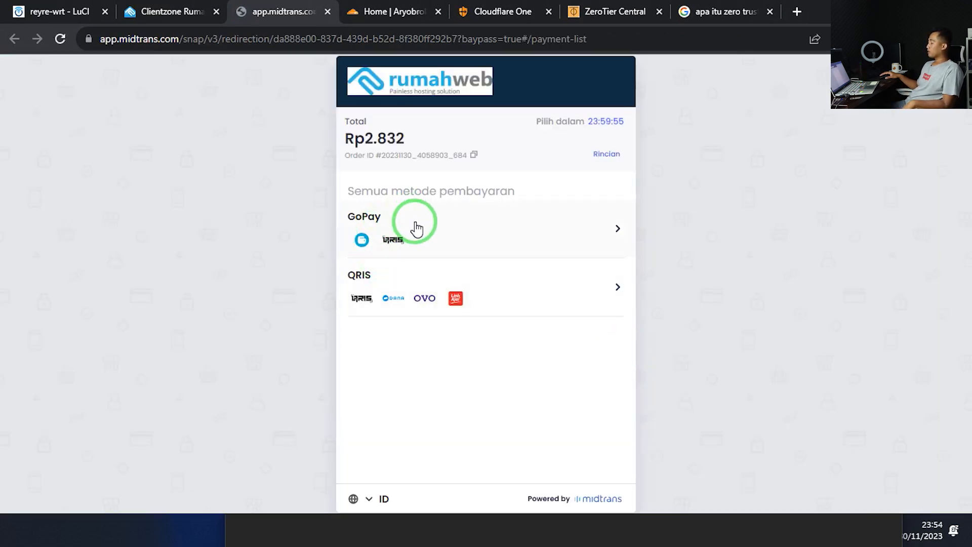
click(365, 294)
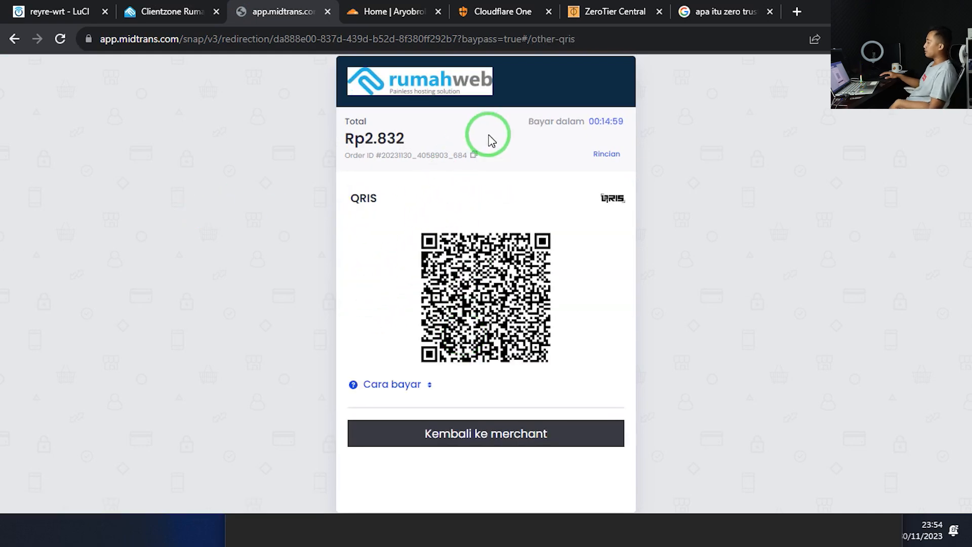
click(458, 434)
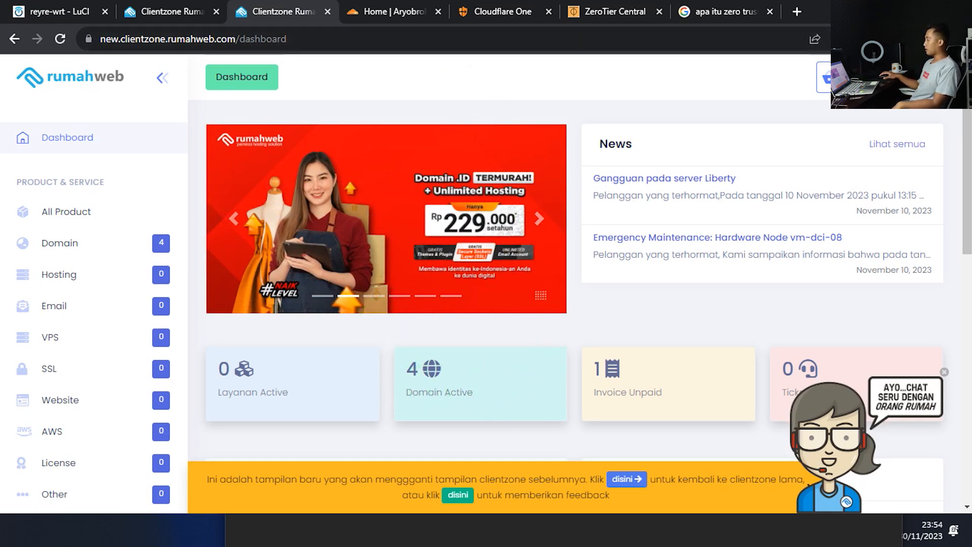
Open a Chrome window under another profile and load the Cloudflare home page at normal zoom
click(938, 38)
click(807, 325)
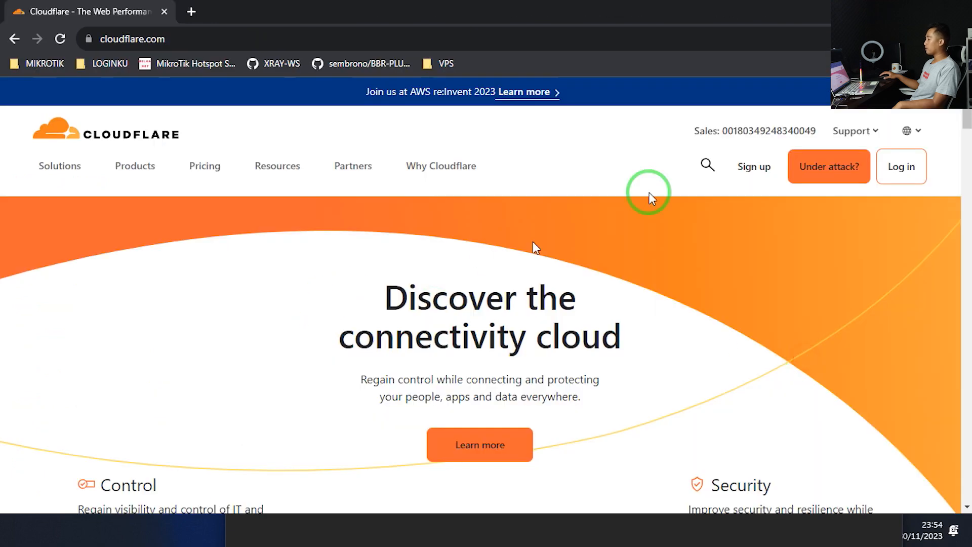
click(179, 38)
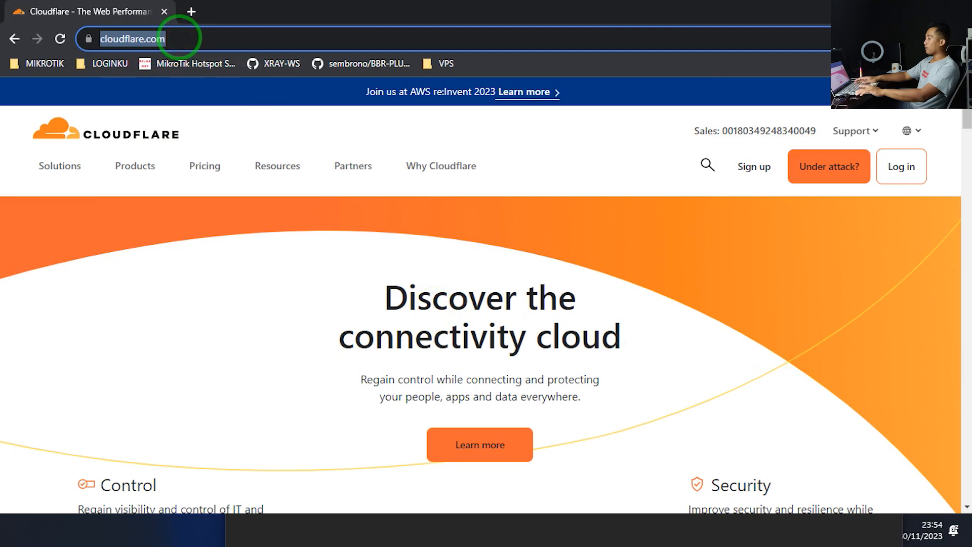
key(ctrl+plus)
key(ctrl+plus)
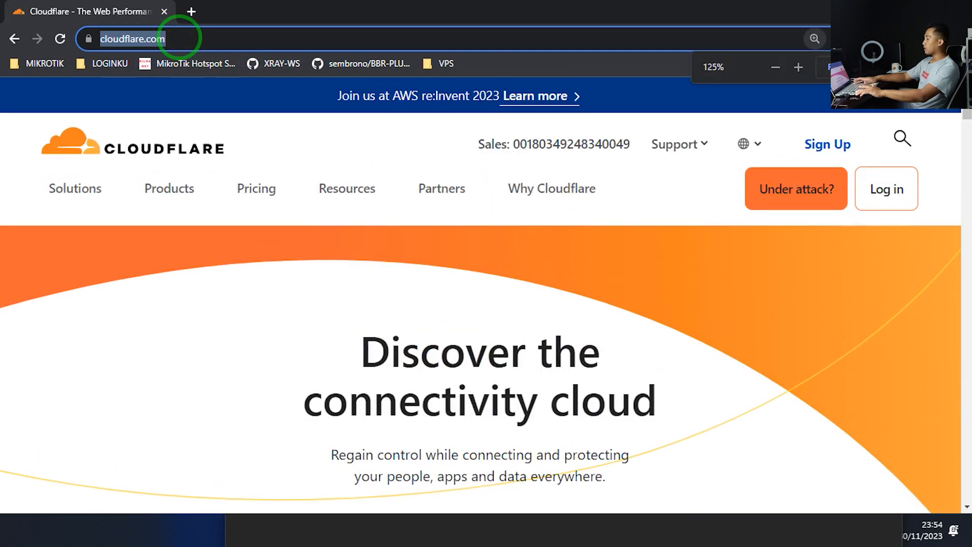
key(ctrl+minus)
key(ctrl+minus)
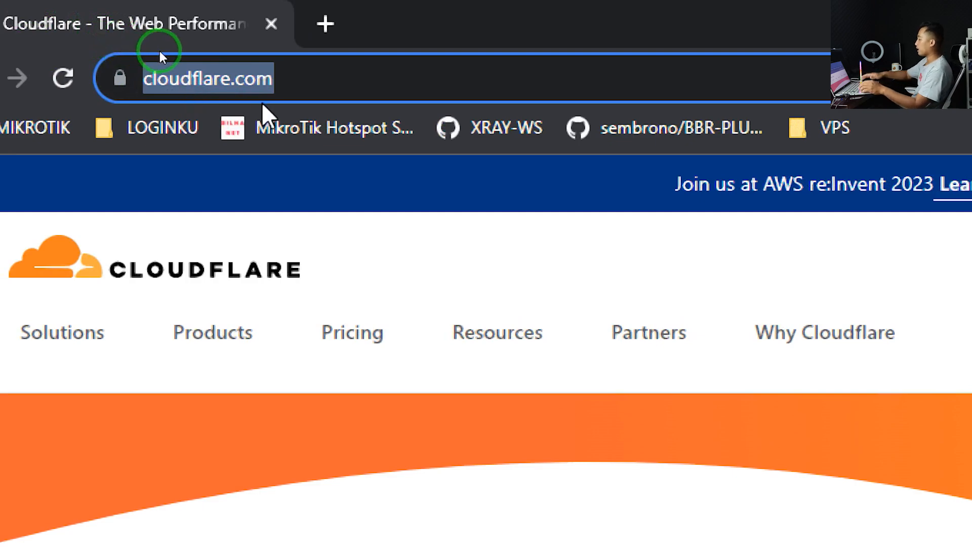
key(Return)
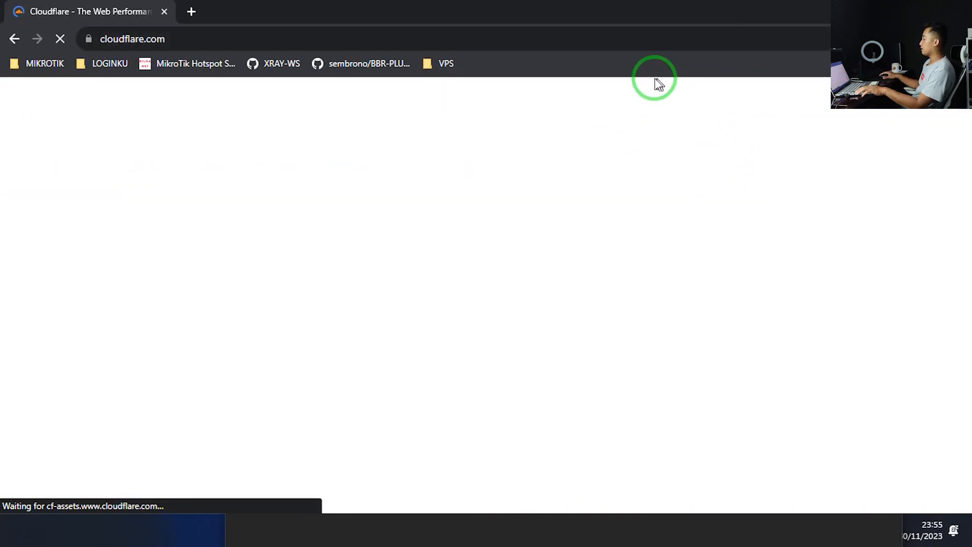
click(543, 25)
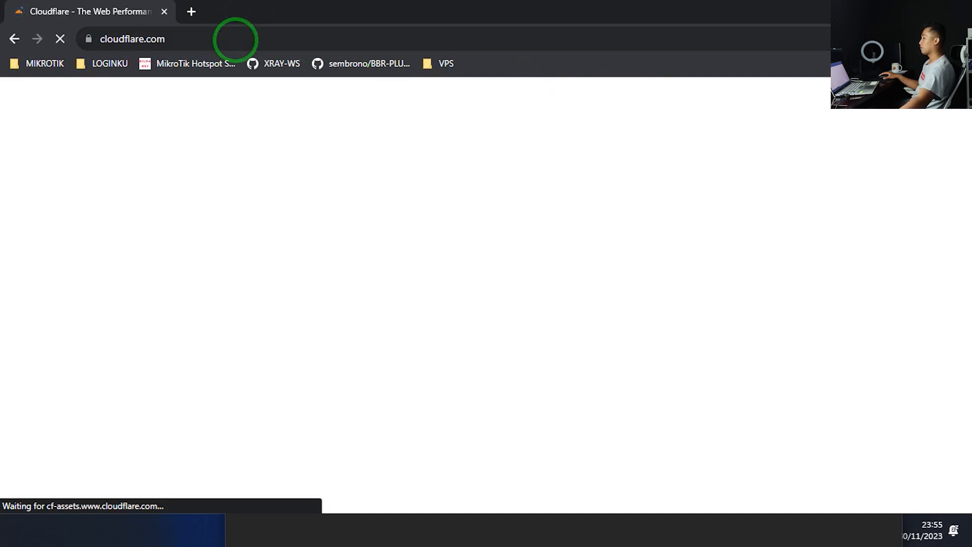
click(236, 39)
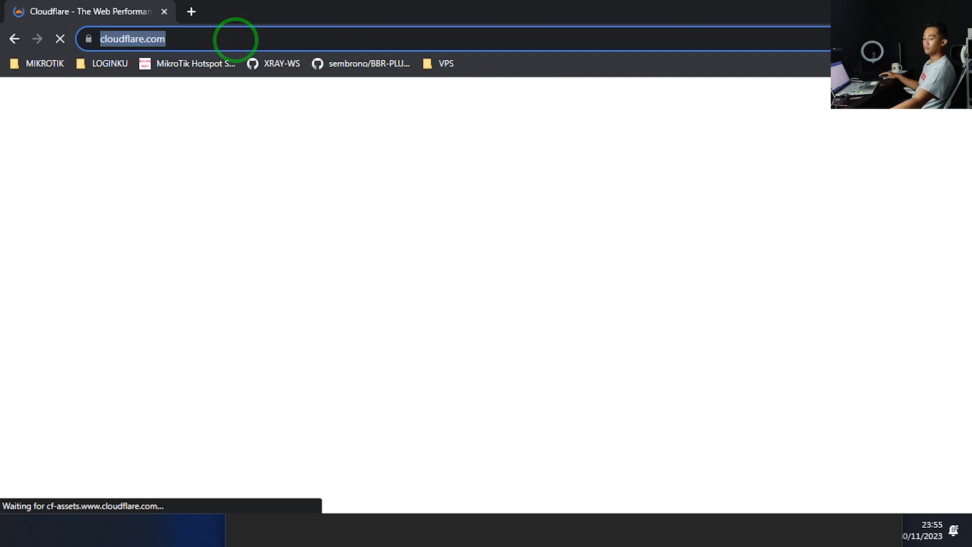
click(238, 40)
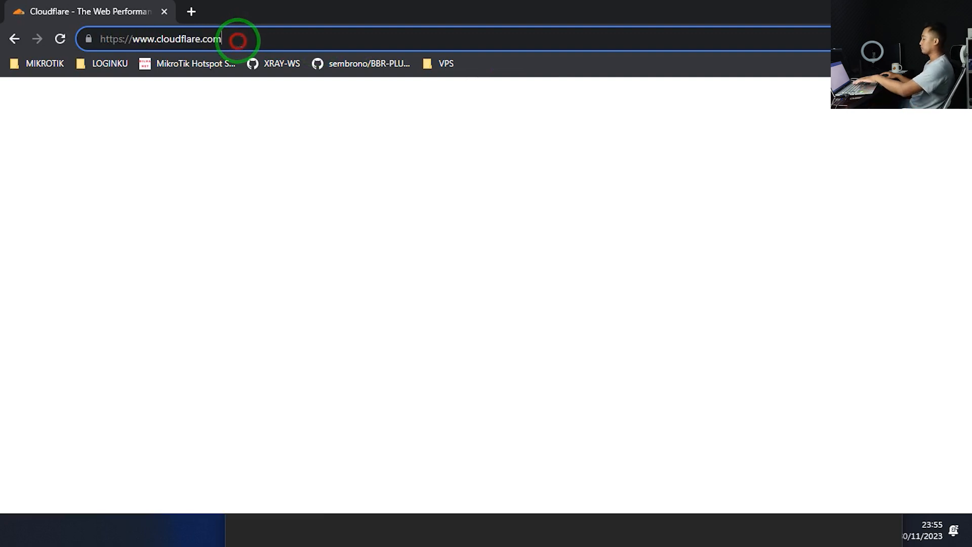
key(Return)
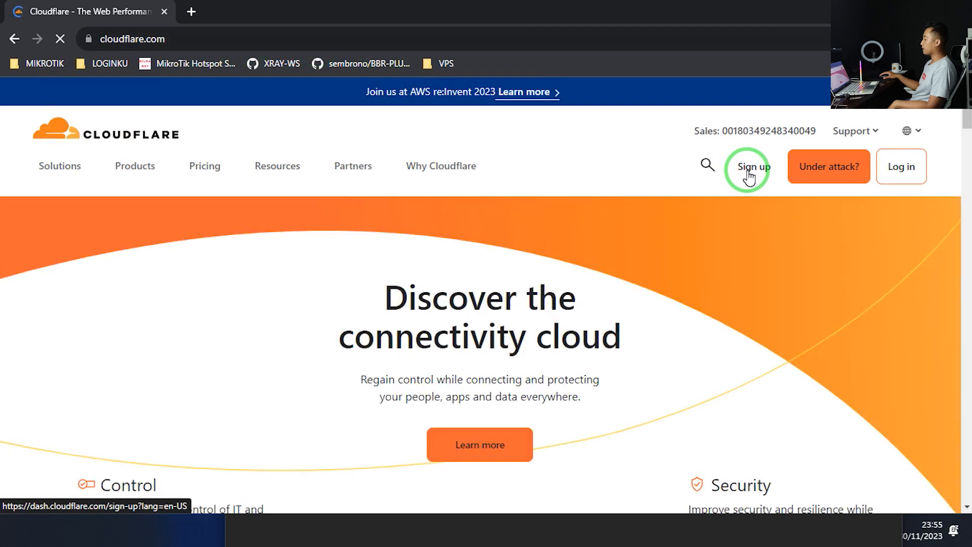
Start Cloudflare sign-up, enter the account e-mail, and begin typing the password
click(749, 174)
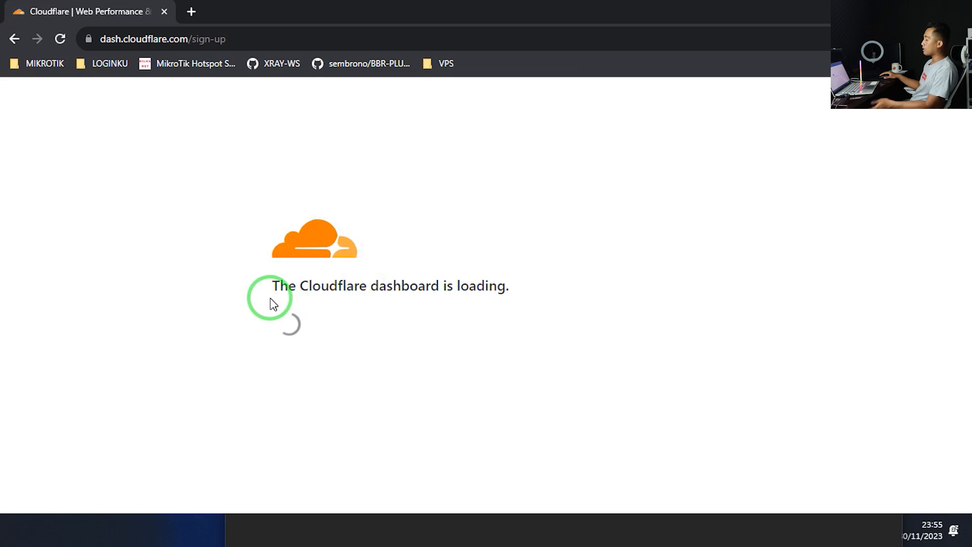
click(323, 246)
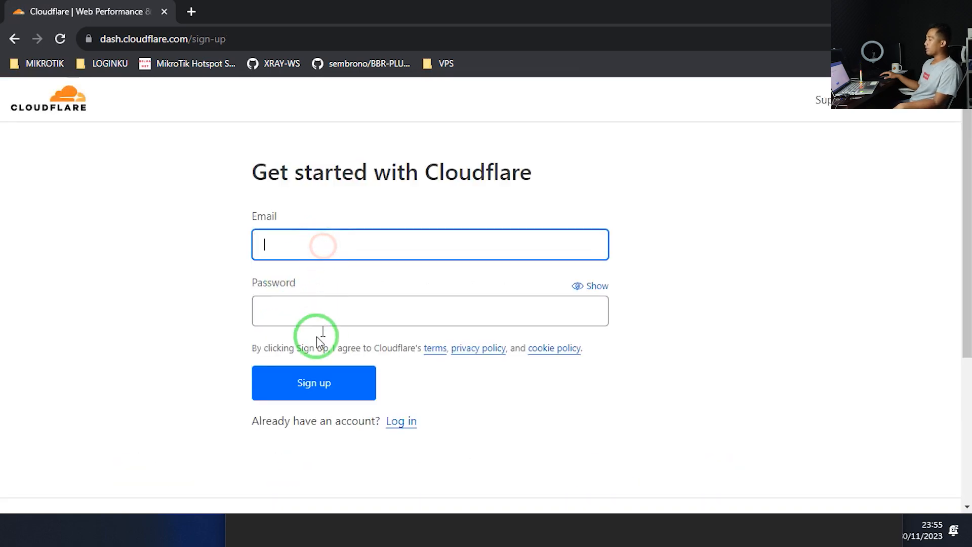
click(315, 320)
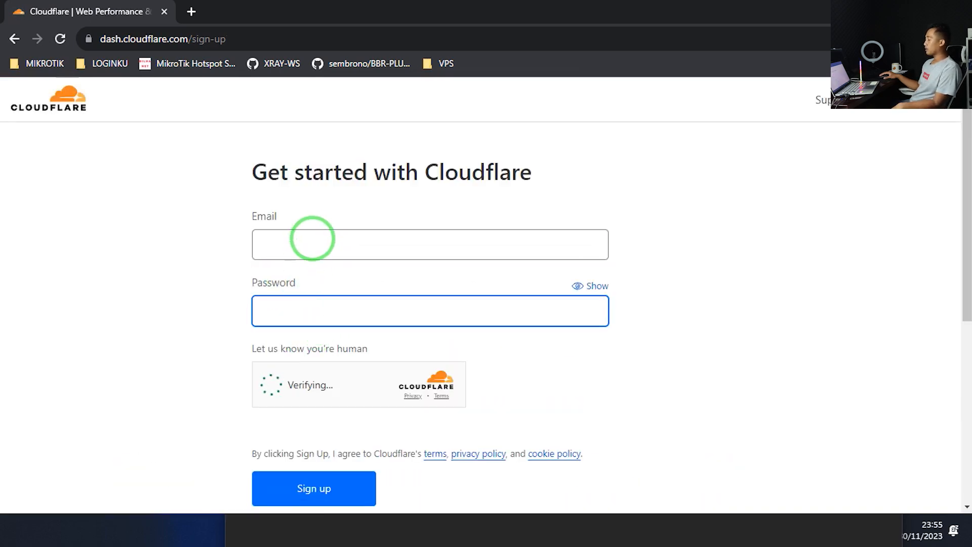
click(312, 238)
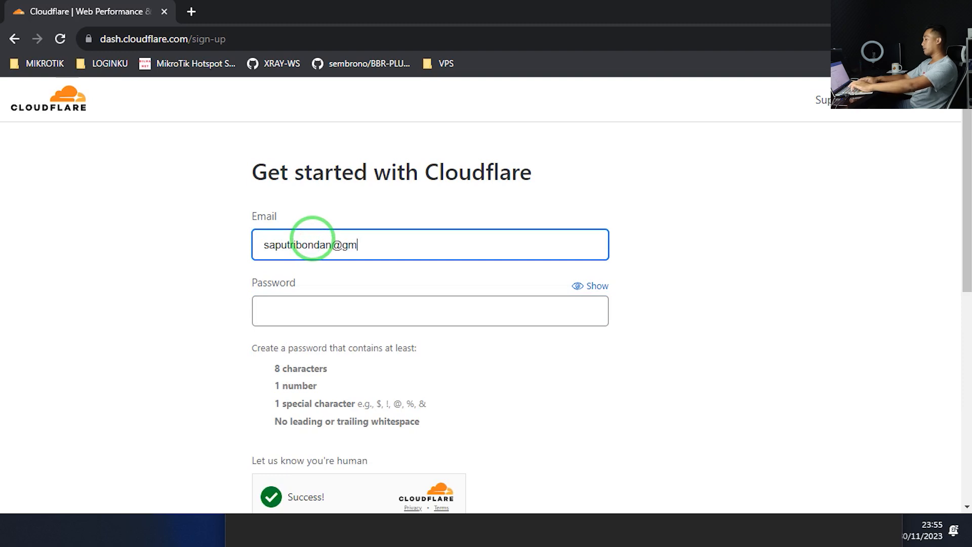
key(Tab)
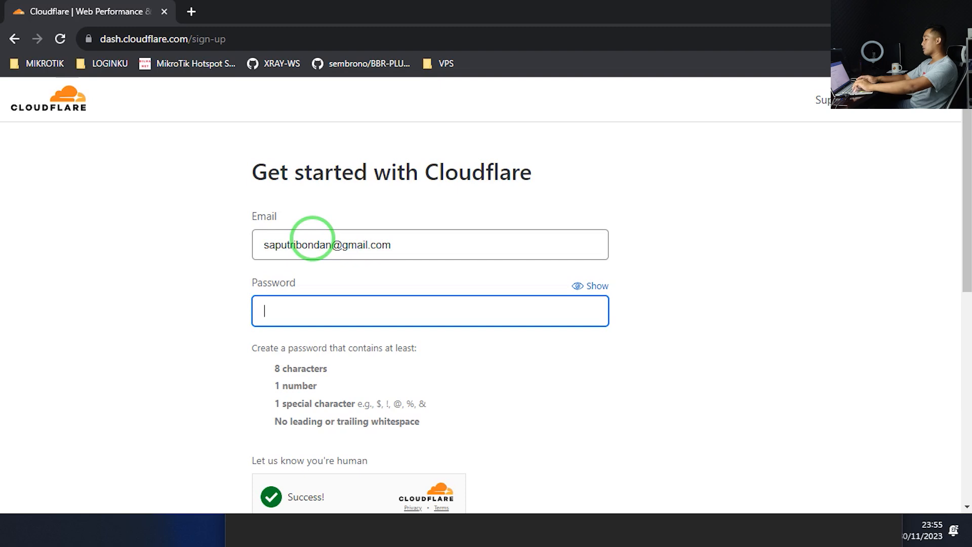
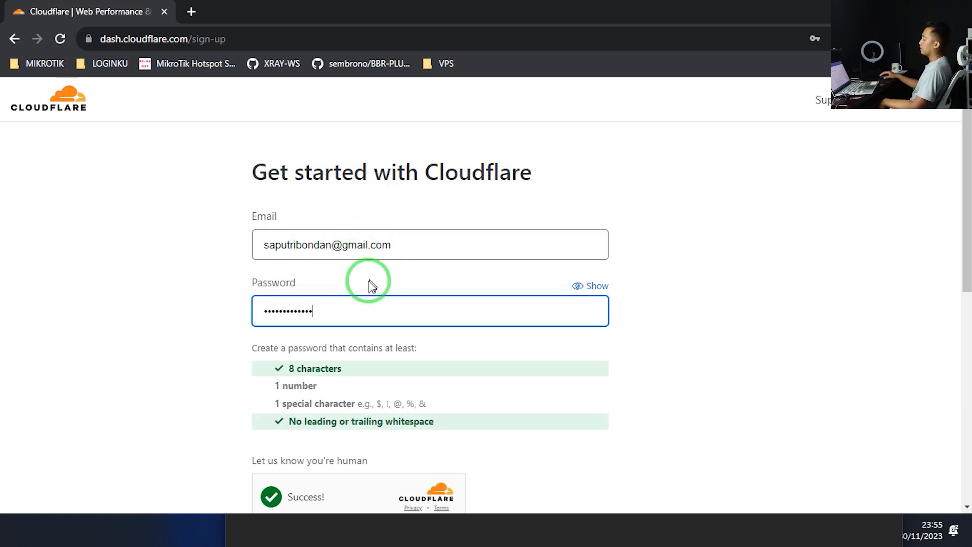
Finish and correct the password to meet requirements, pass the human check, and submit sign-up
scroll(327, 338, down, 2)
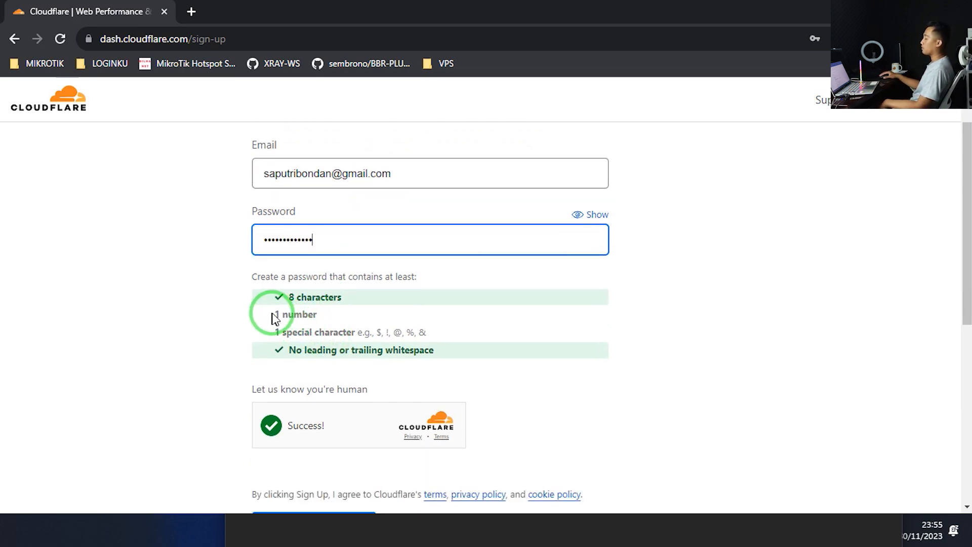
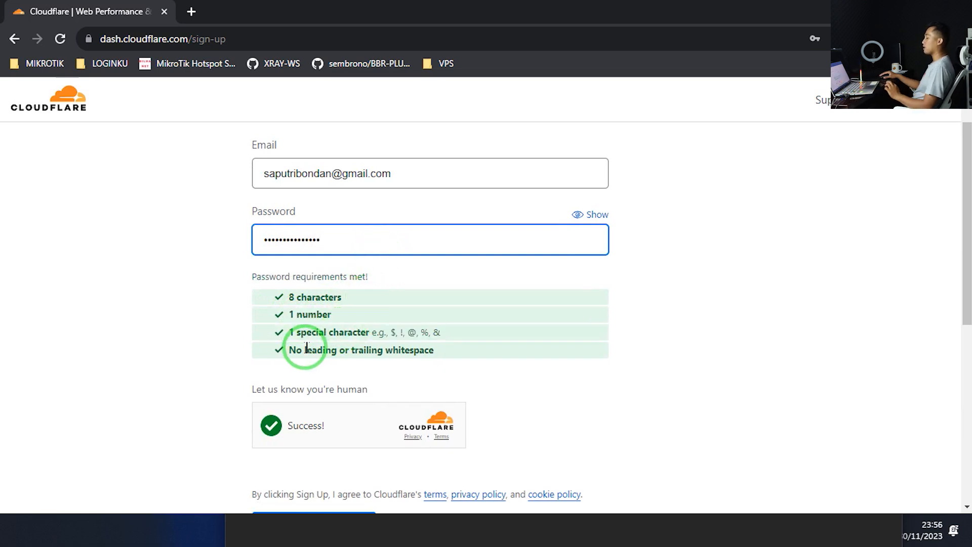
click(277, 298)
drag(277, 299, 451, 350)
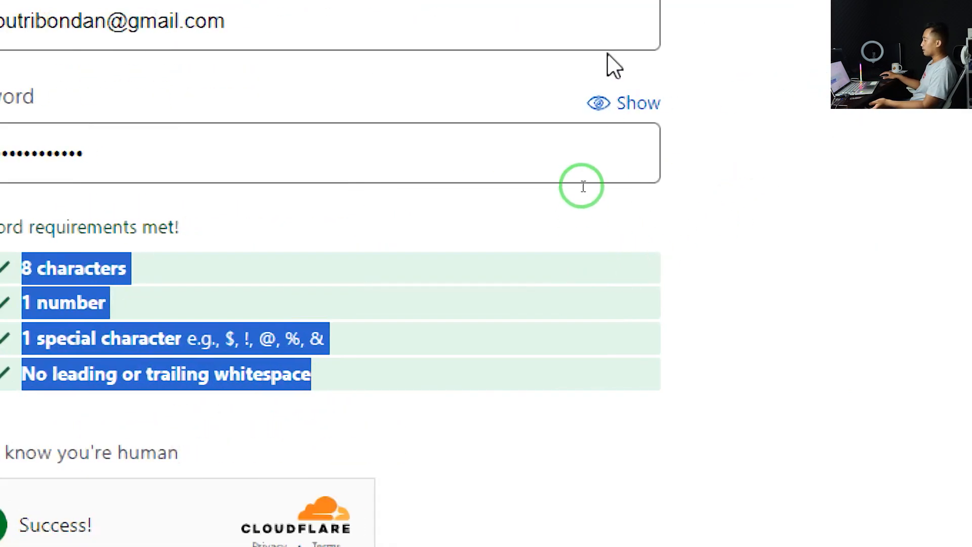
click(600, 104)
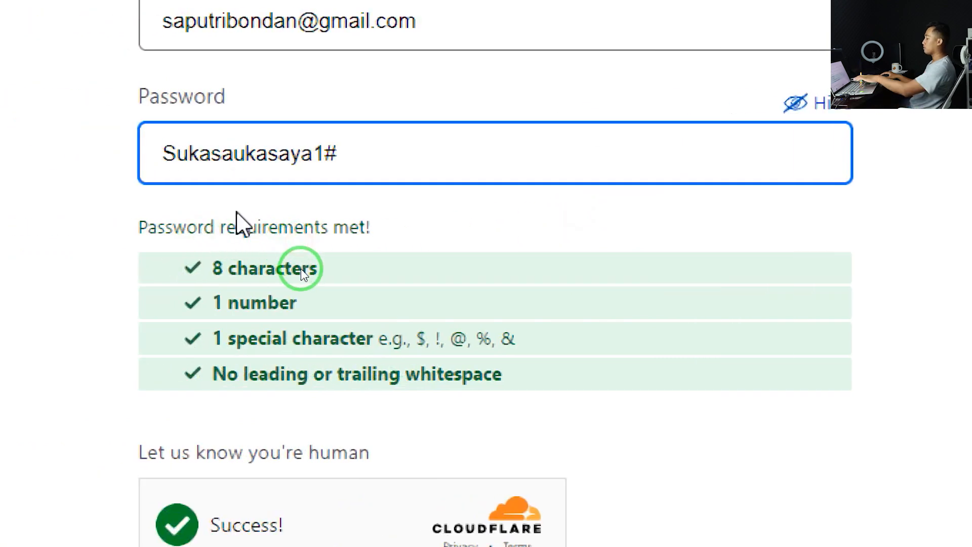
key(BackSpace)
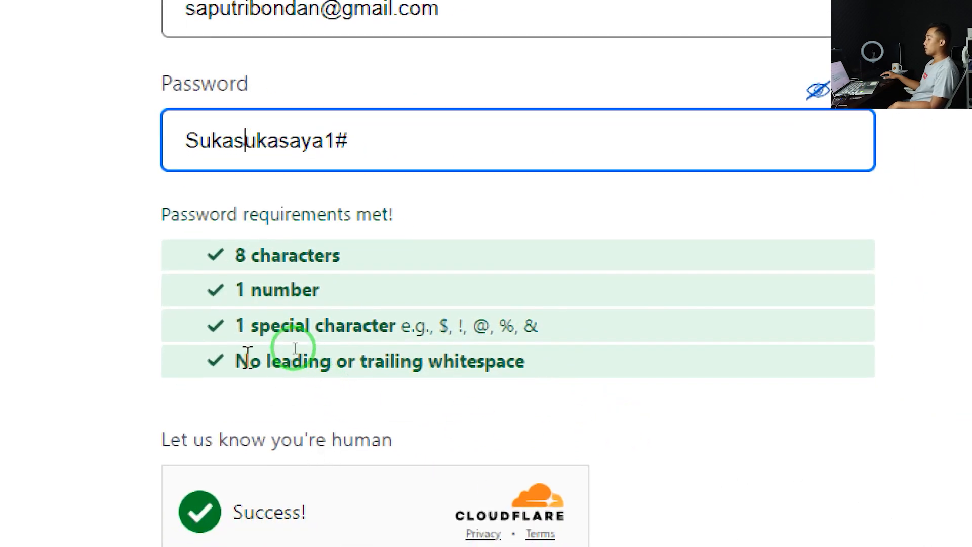
drag(249, 357, 466, 359)
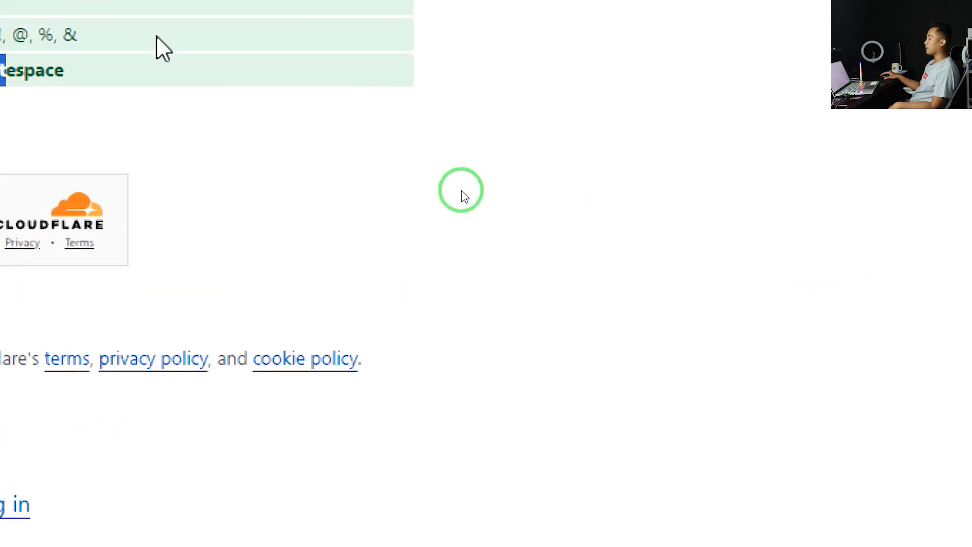
click(56, 436)
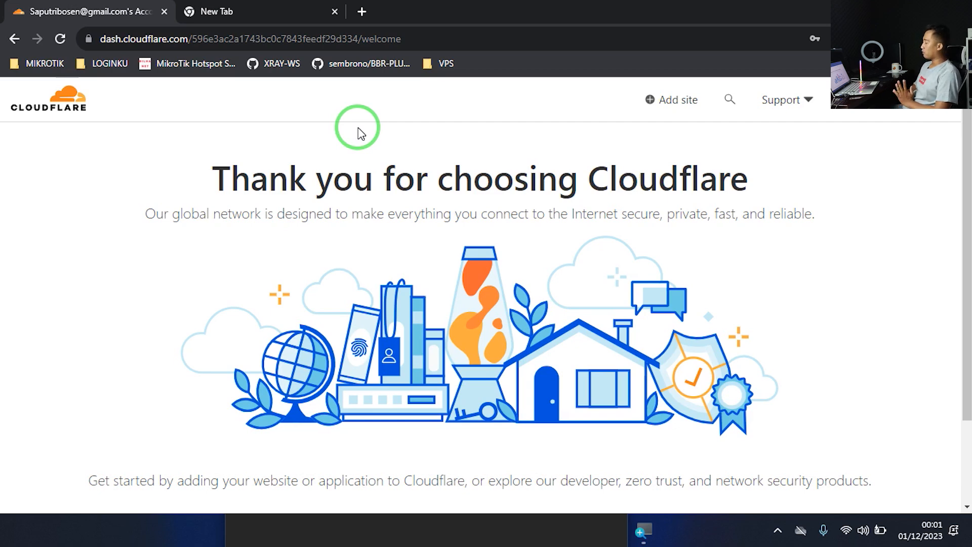
Open Cloudflare's Add site page and focus the Enter domain name field
scroll(386, 196, down, 2)
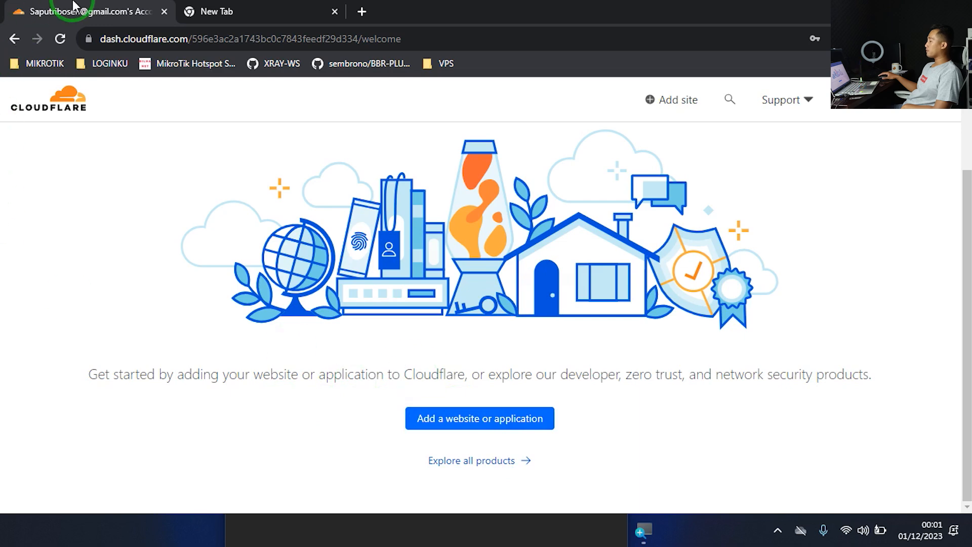
scroll(618, 360, up, 2)
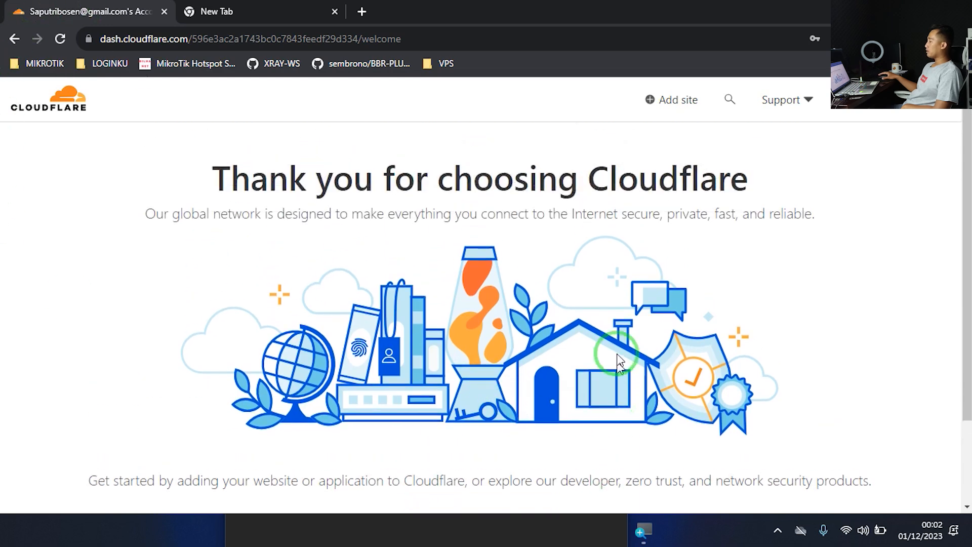
click(662, 107)
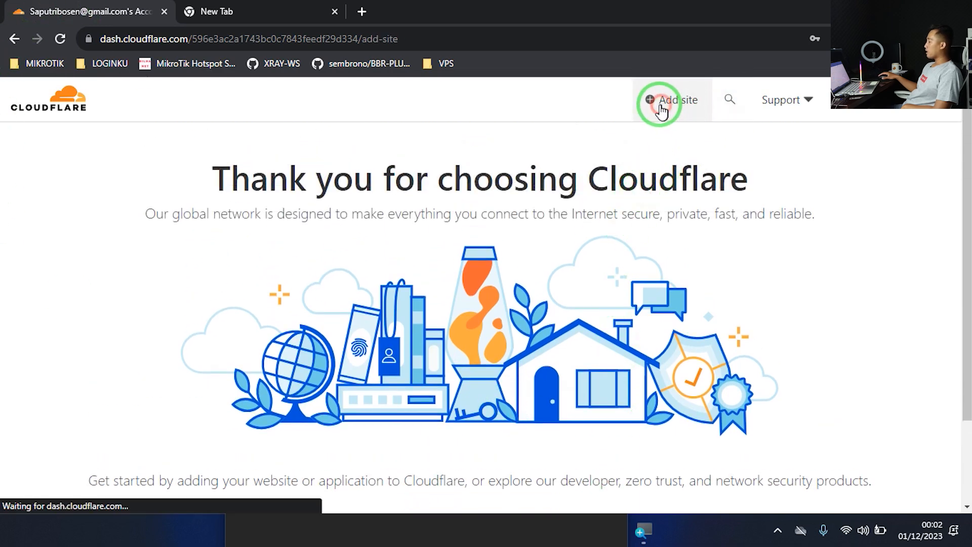
click(353, 312)
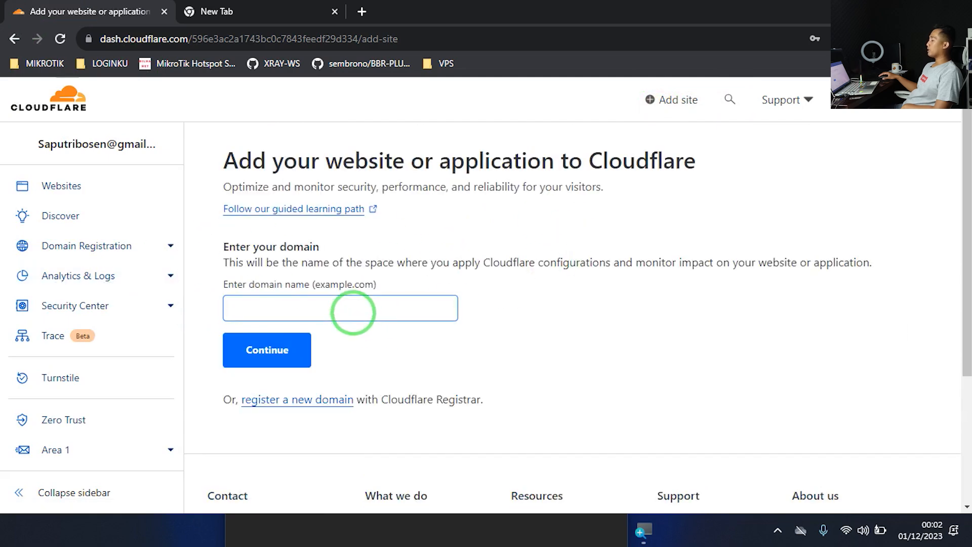
click(662, 108)
click(271, 308)
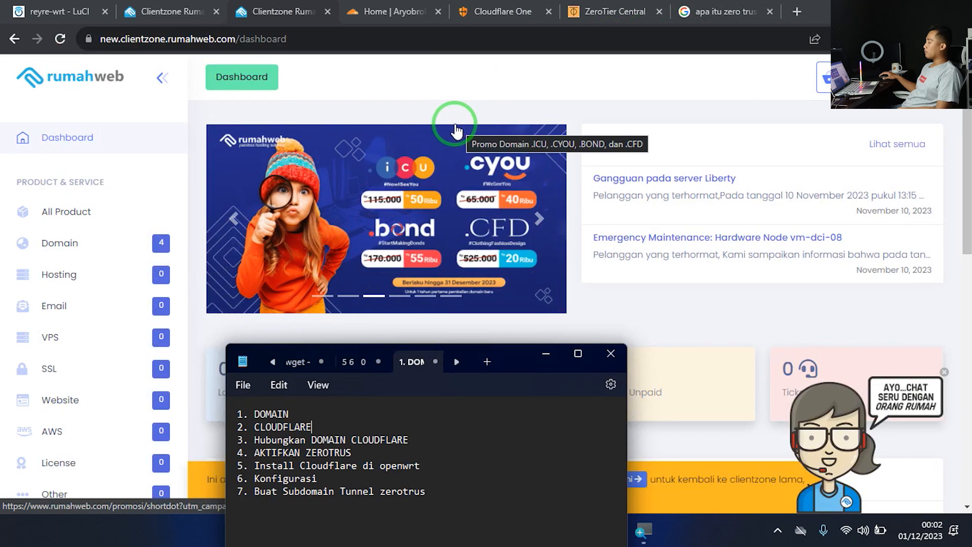
In Rumahweb Clientzone, open the domain list and the iyoh.my.id management page
click(92, 247)
click(92, 247)
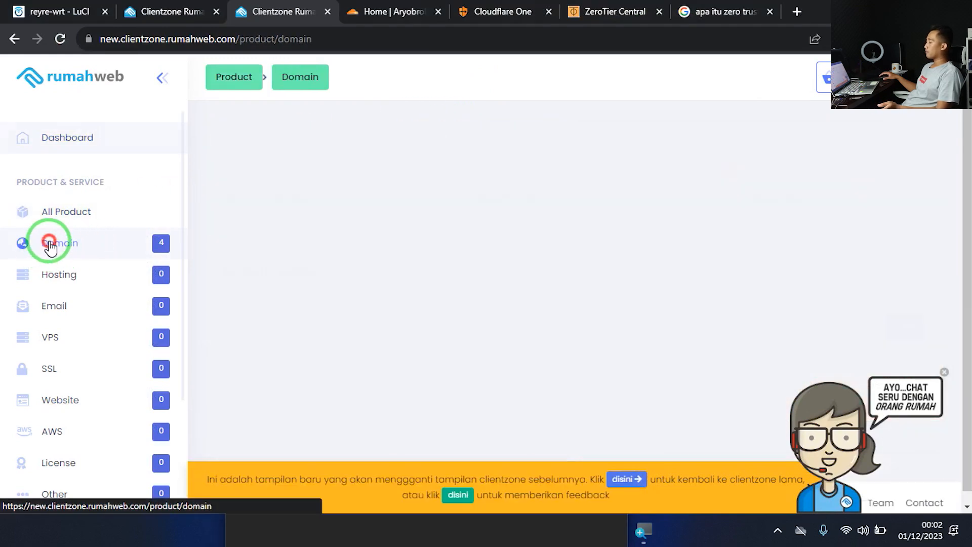
scroll(509, 321, down, 3)
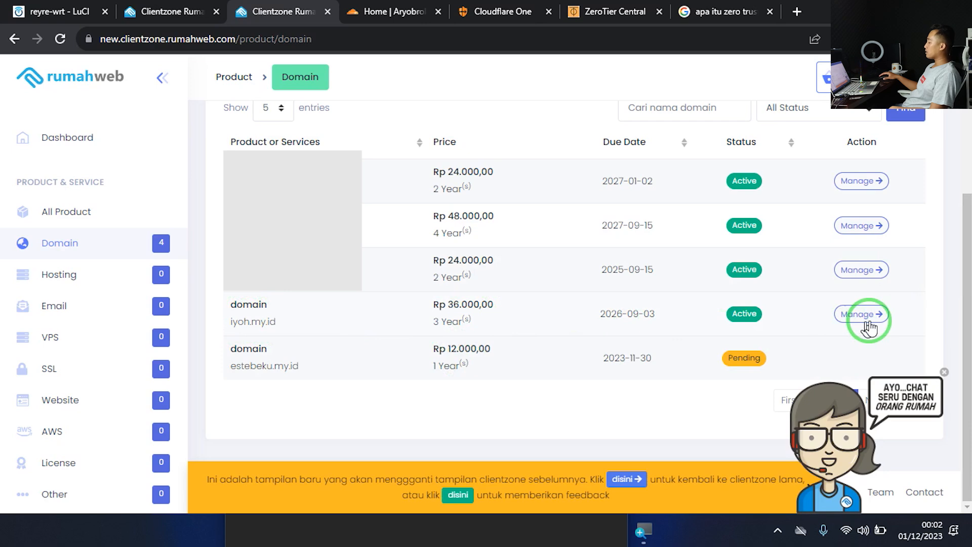
click(867, 320)
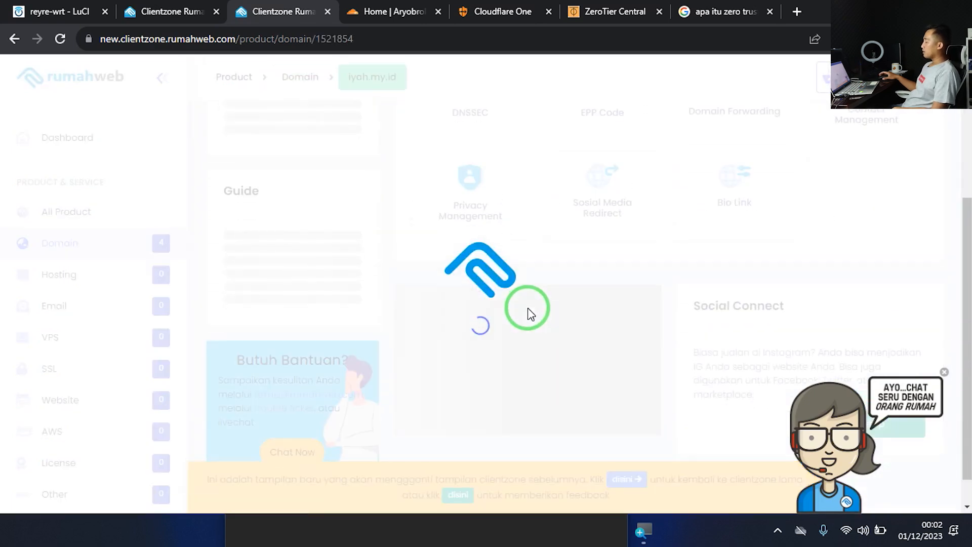
scroll(528, 311, down, 2)
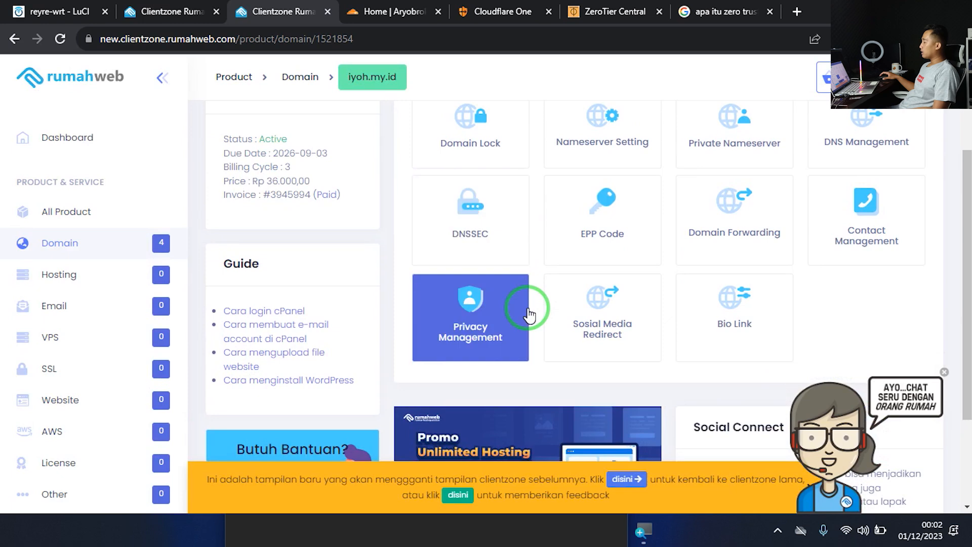
scroll(529, 315, up, 3)
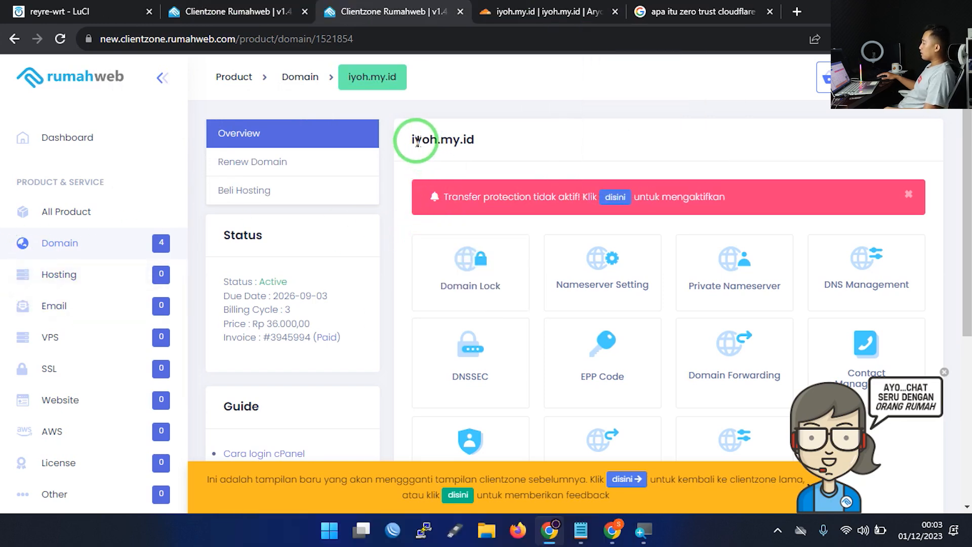
Open iyoh.my.id's Nameserver Setting, showing the javier and lily Cloudflare nameservers
drag(417, 142, 498, 131)
click(566, 304)
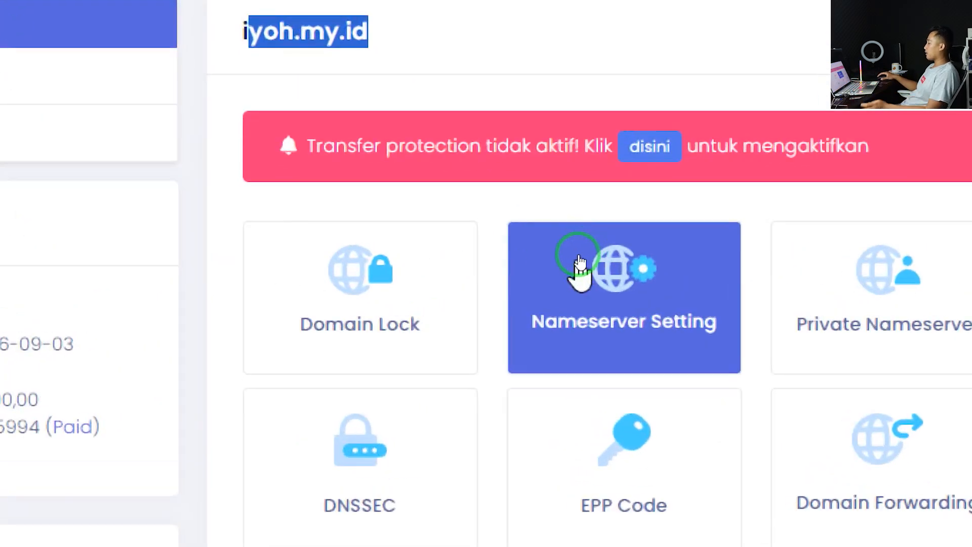
click(577, 287)
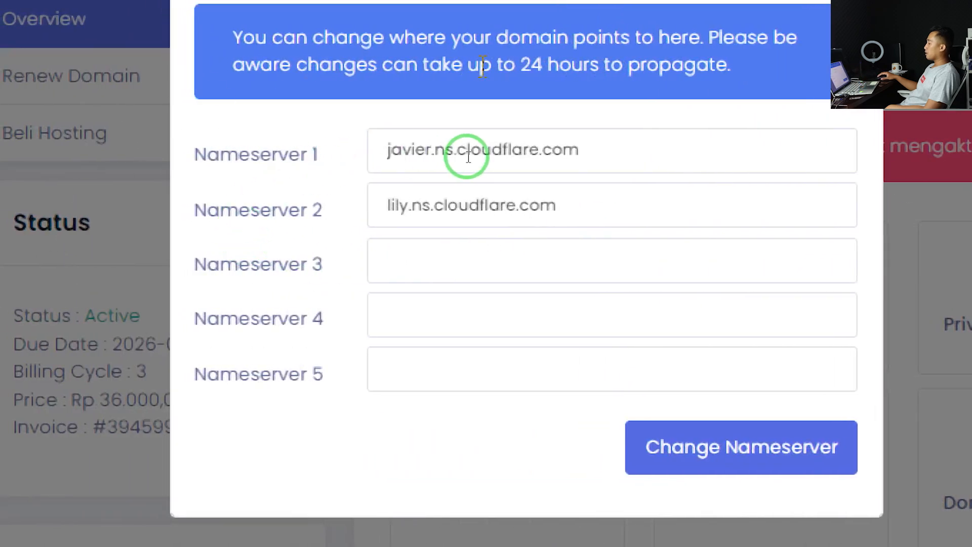
drag(623, 149, 760, 319)
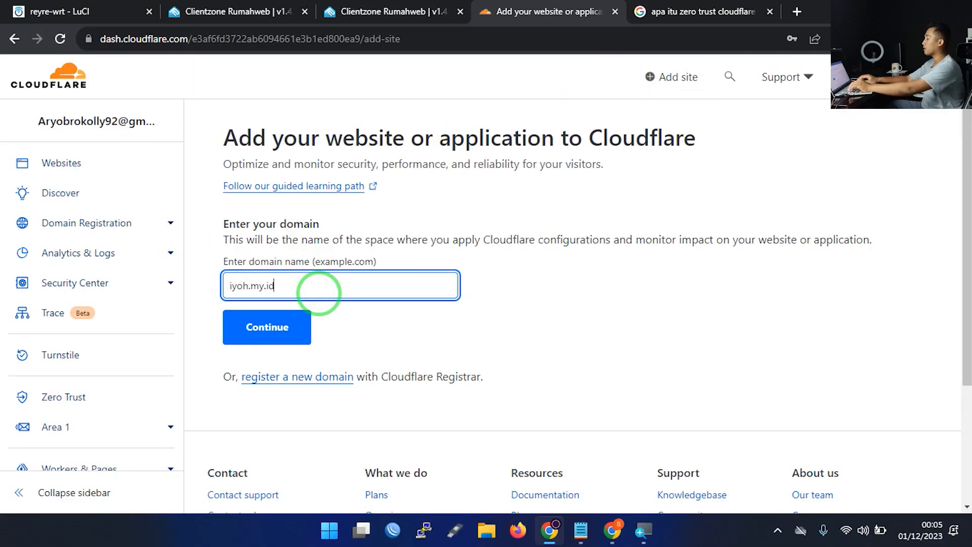
Submit iyoh.my.id to Cloudflare and look over the available plans
click(271, 333)
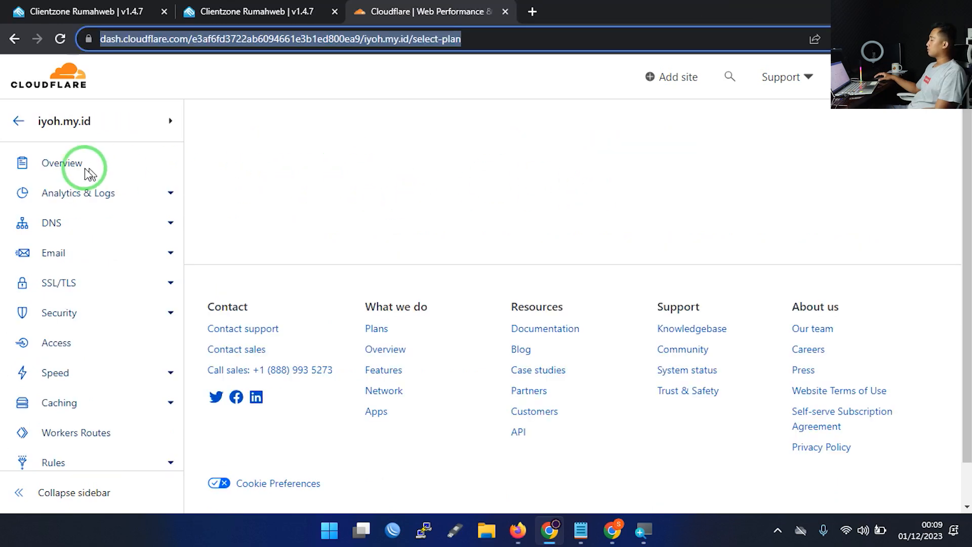
click(460, 194)
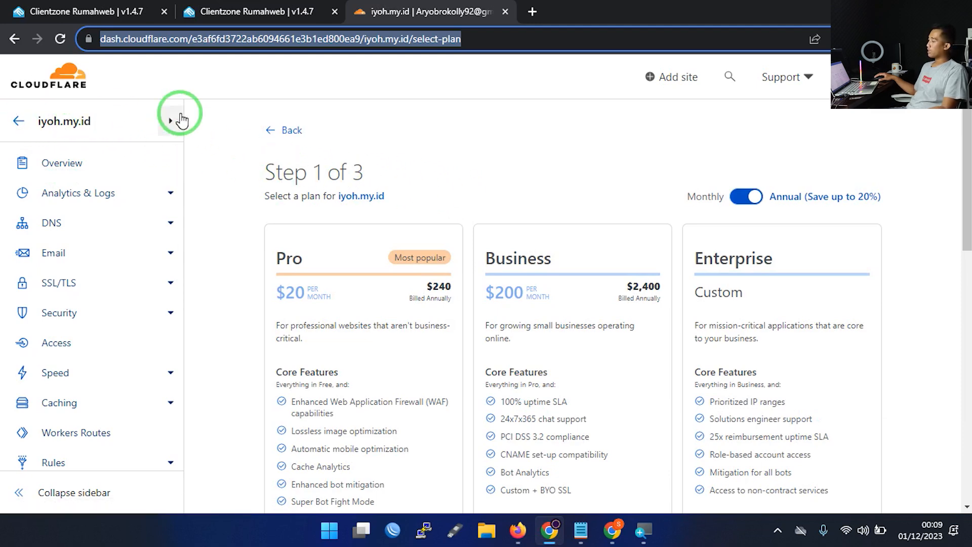
click(260, 275)
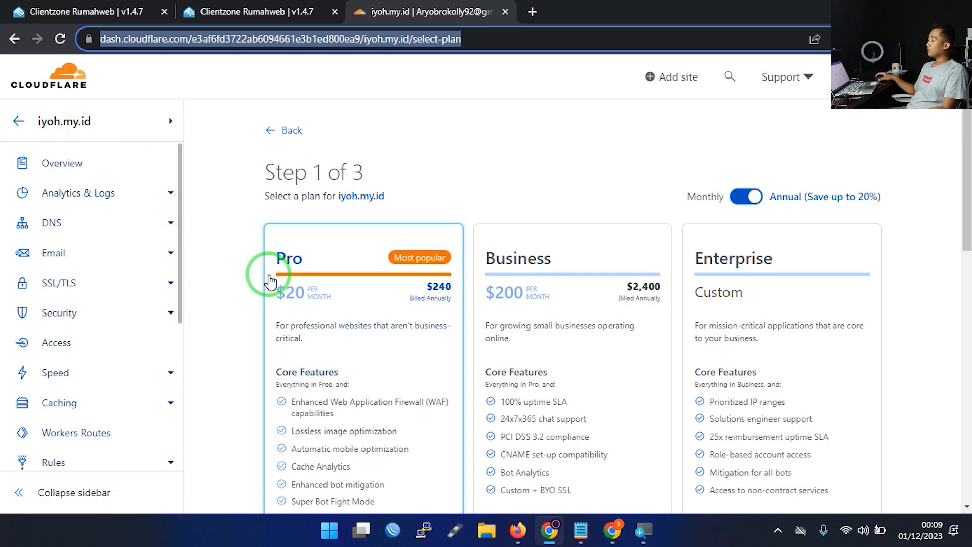
scroll(395, 248, down, 10)
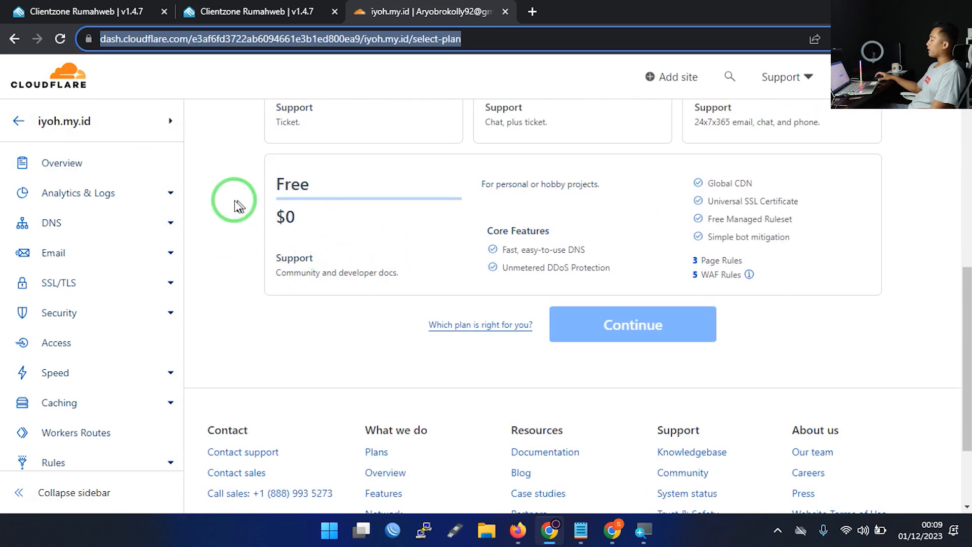
scroll(481, 243, up, 5)
scroll(348, 232, up, 3)
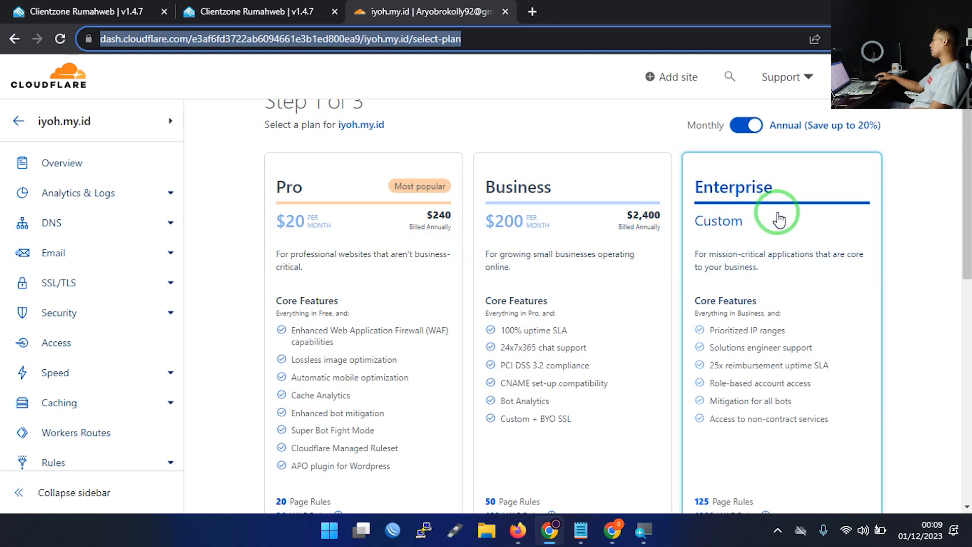
Compare monthly and annual pricing, then select and confirm the Free $0 plan
click(742, 130)
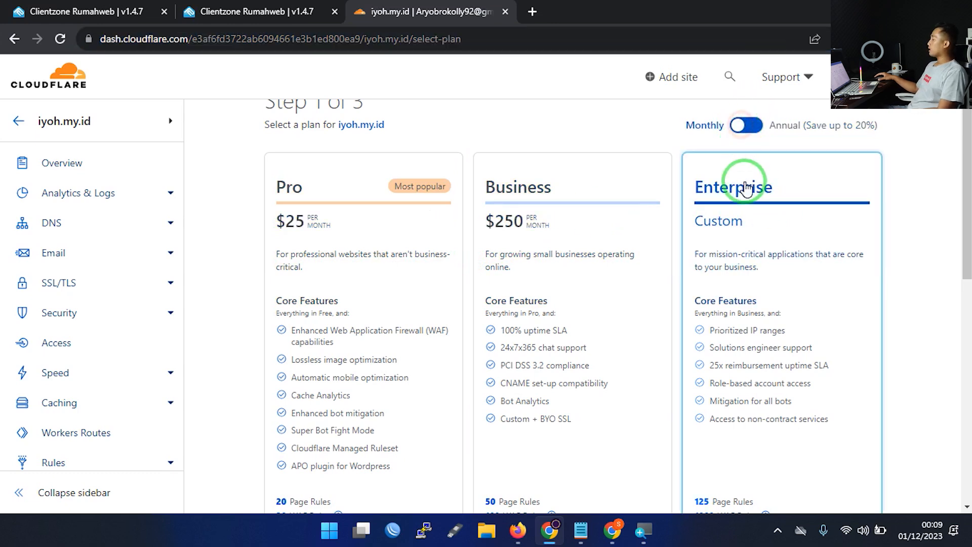
click(747, 125)
scroll(769, 281, down, 7)
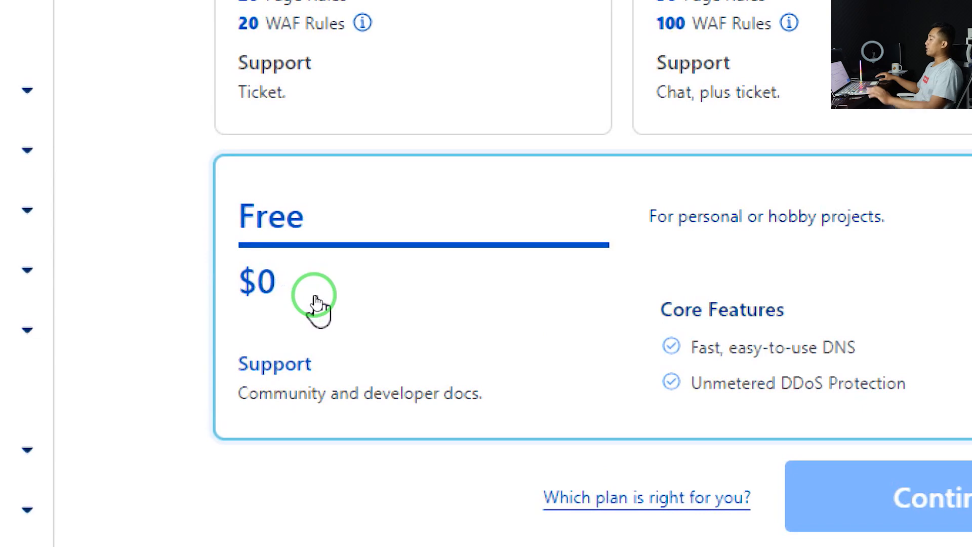
click(296, 306)
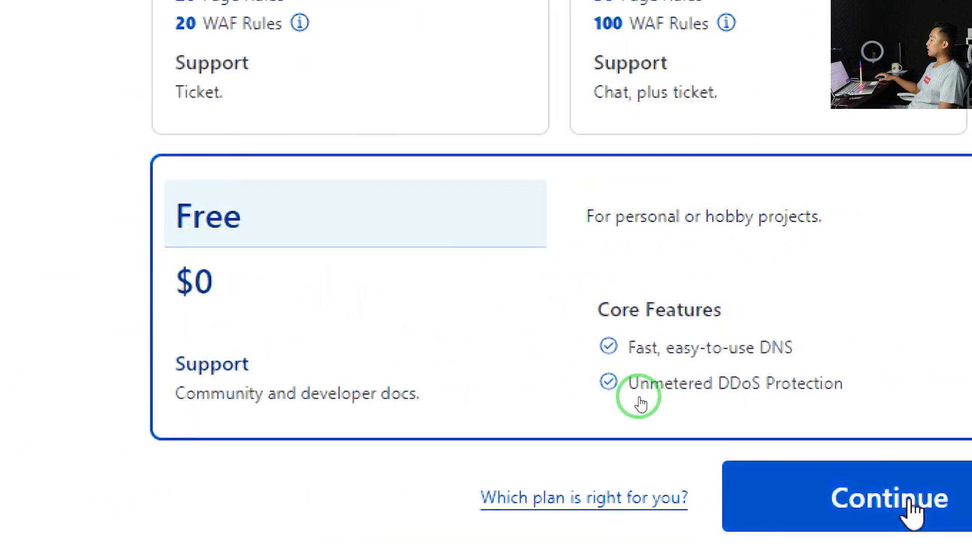
click(886, 503)
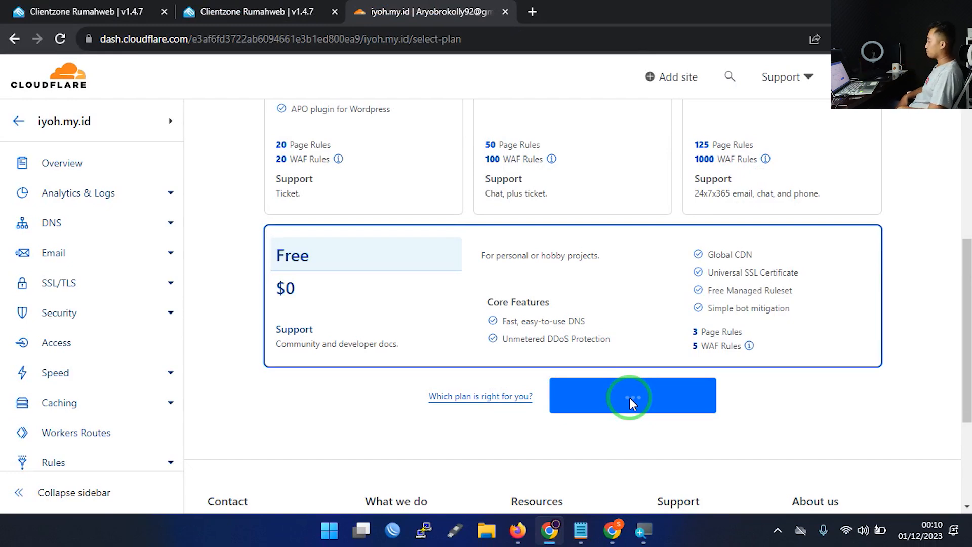
Bring up the iyoh.my.id Overview and highlight the registrar login instruction
click(561, 7)
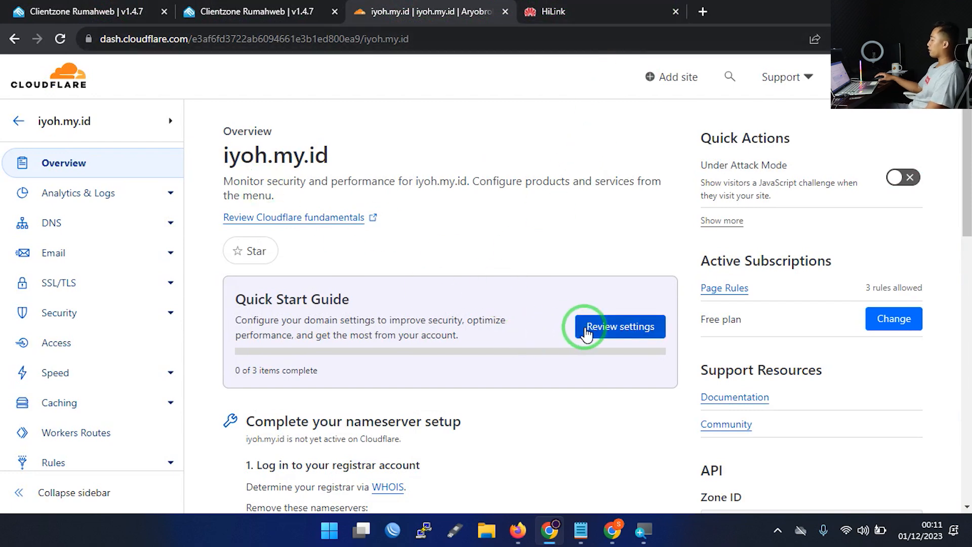
scroll(507, 378, down, 8)
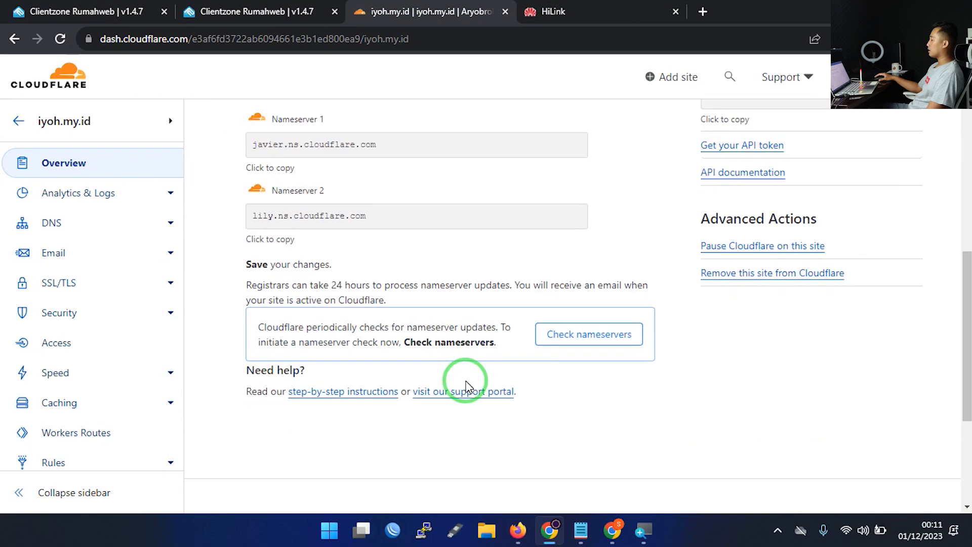
scroll(463, 382, up, 3)
scroll(468, 387, up, 4)
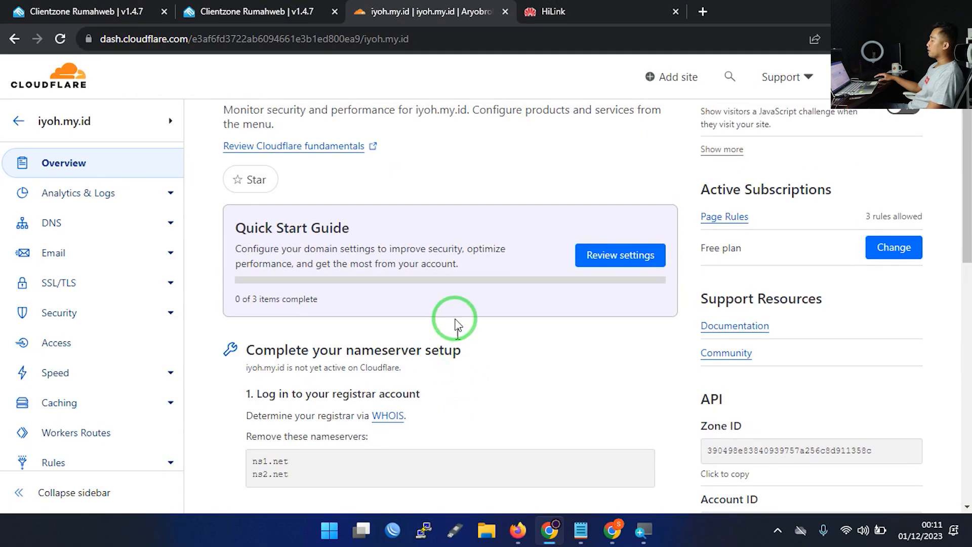
scroll(448, 291, down, 1)
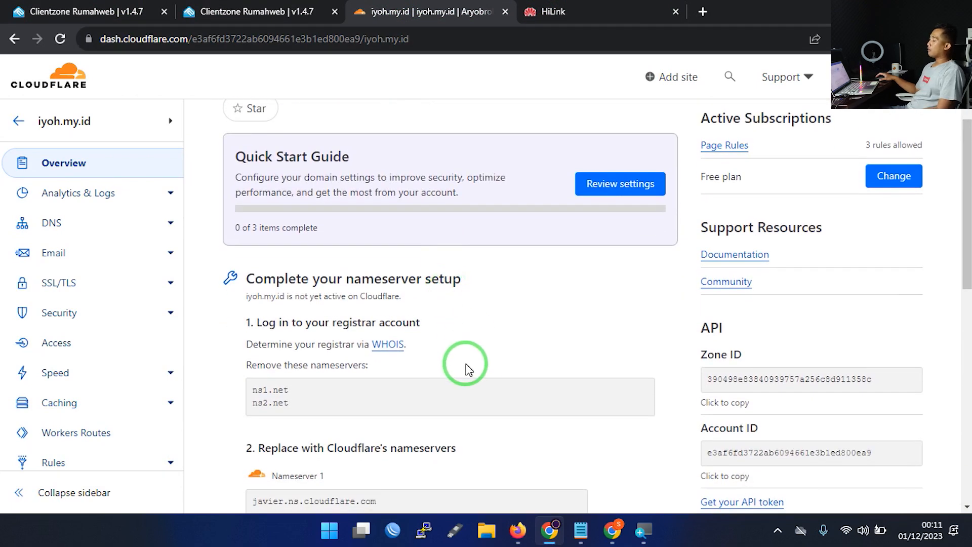
scroll(465, 366, down, 2)
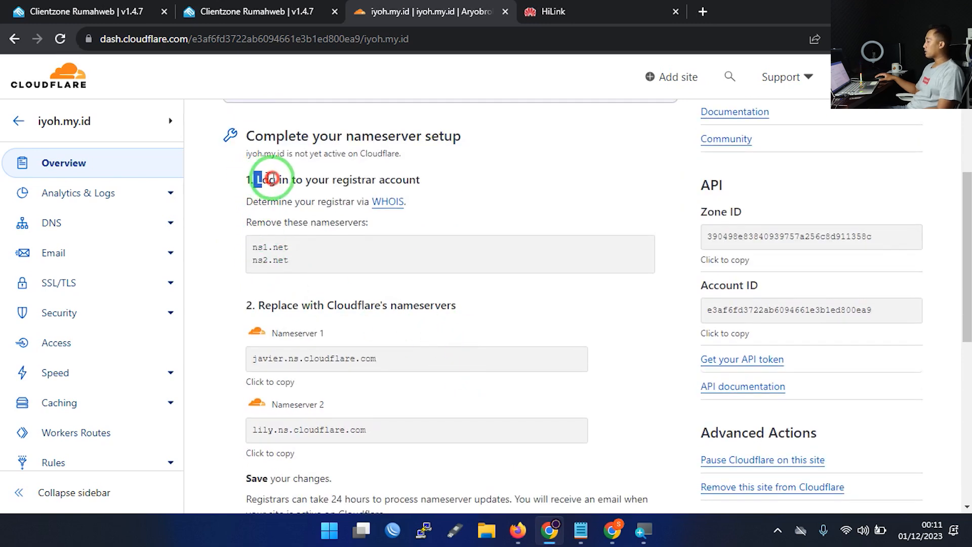
drag(253, 180, 417, 178)
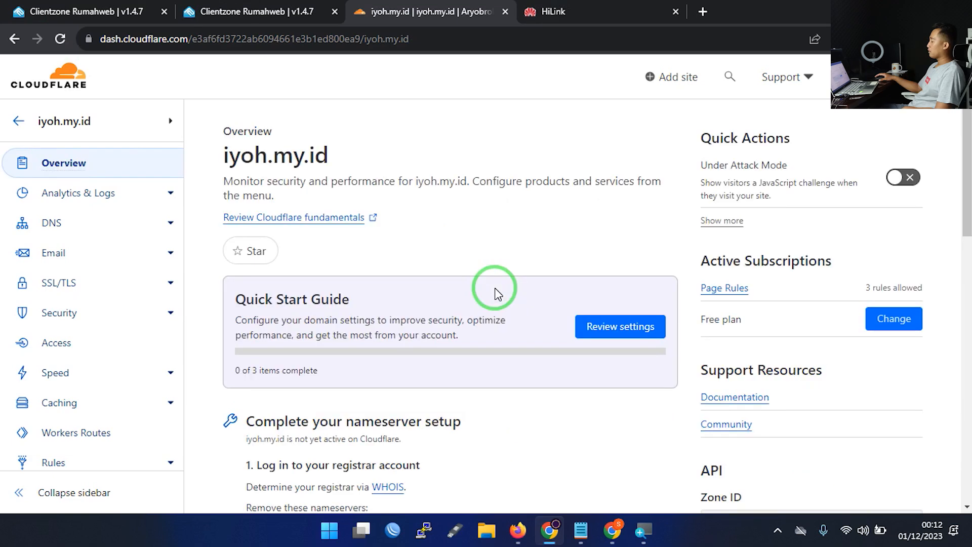
Highlight old nameserver ns1.net and Cloudflare's javier.ns.cloudflare.com, then clear the selection
scroll(494, 288, down, 5)
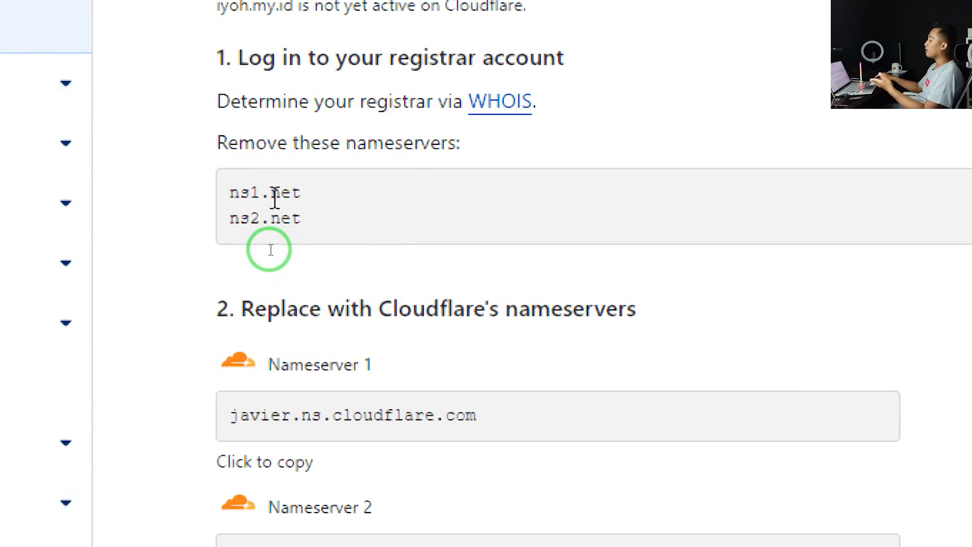
drag(228, 195, 331, 195)
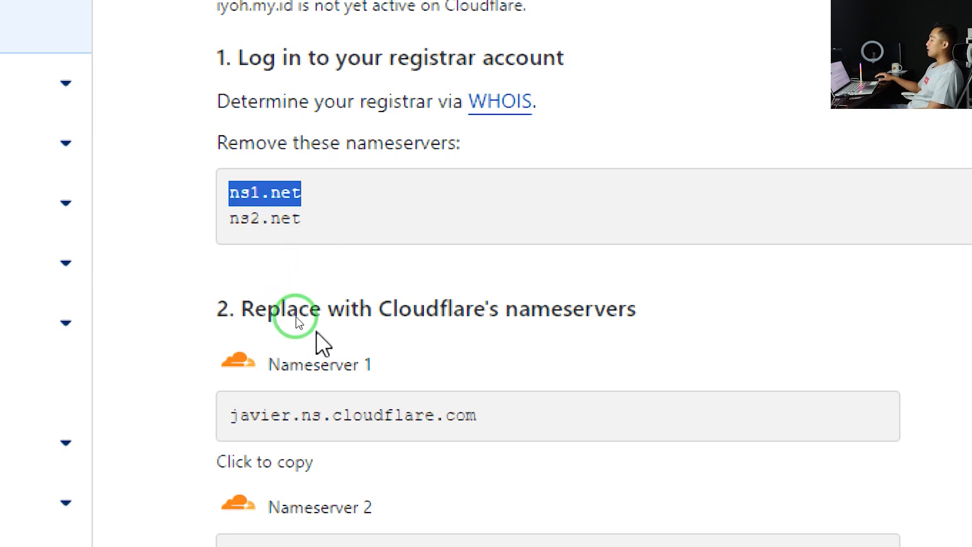
scroll(265, 408, down, 5)
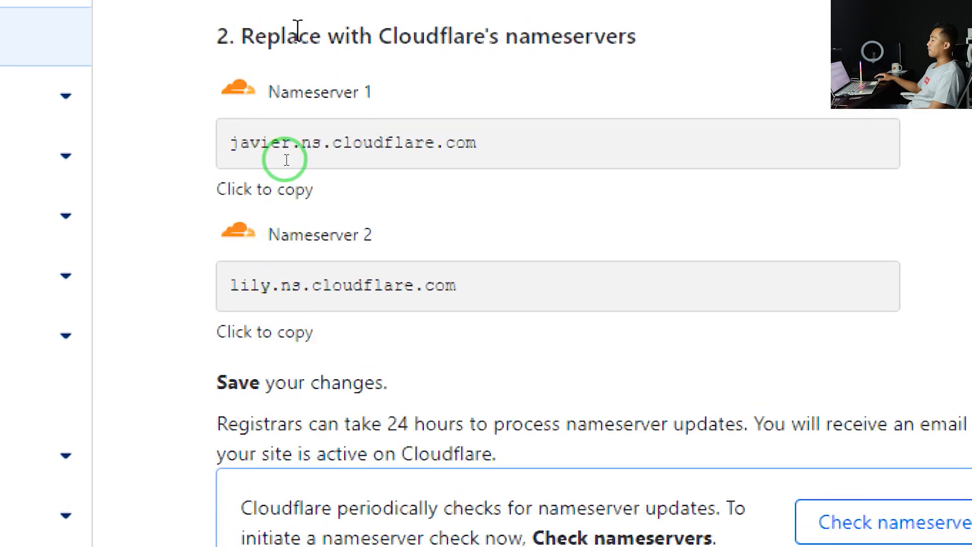
drag(228, 152, 536, 158)
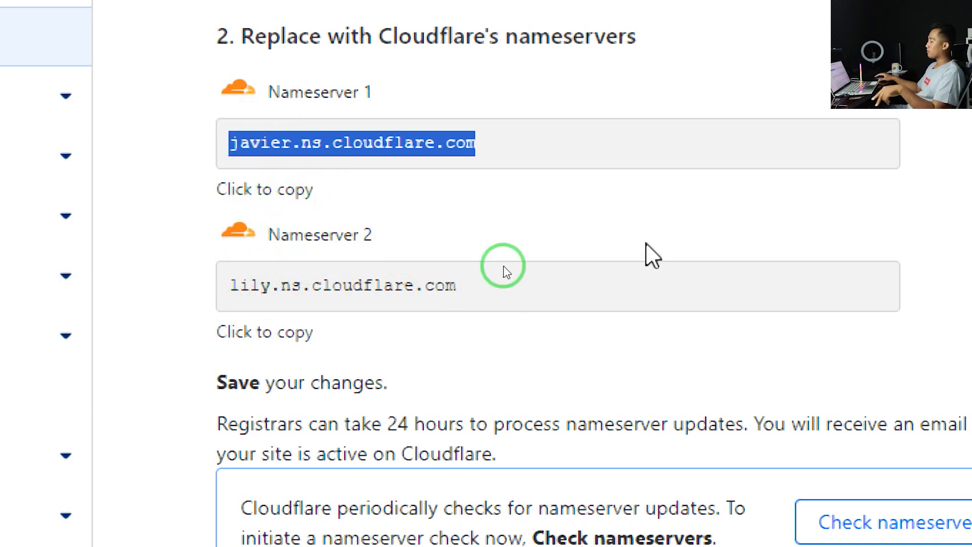
scroll(507, 271, down, 6)
scroll(536, 258, up, 6)
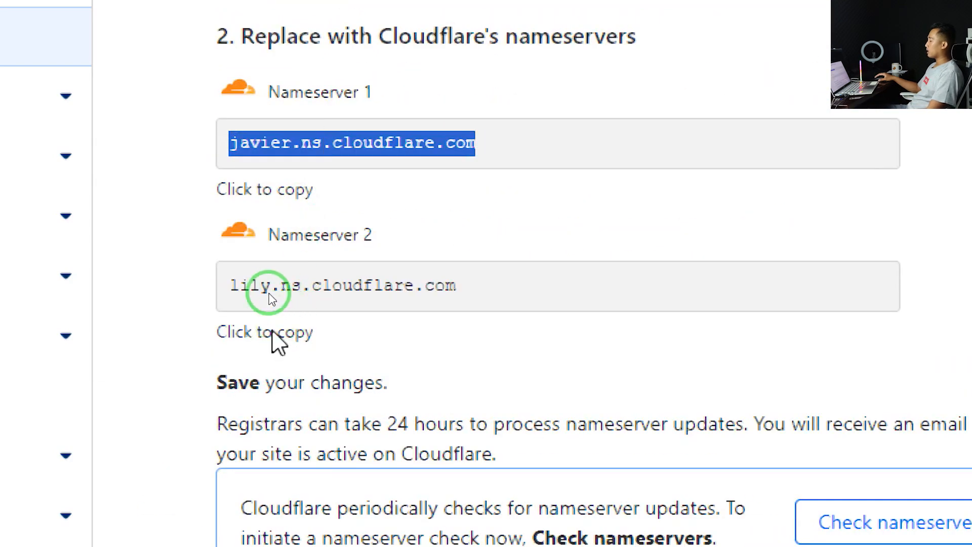
click(344, 230)
scroll(507, 223, down, 5)
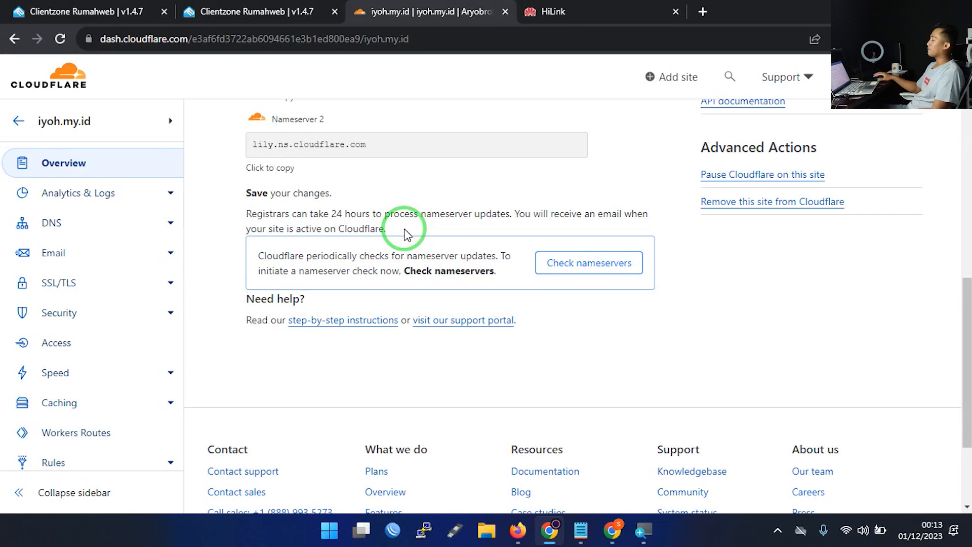
In Rumahweb, open iyoh.my.id's nameserver settings and clear the old ns1.net and ns2.net entries
click(200, 11)
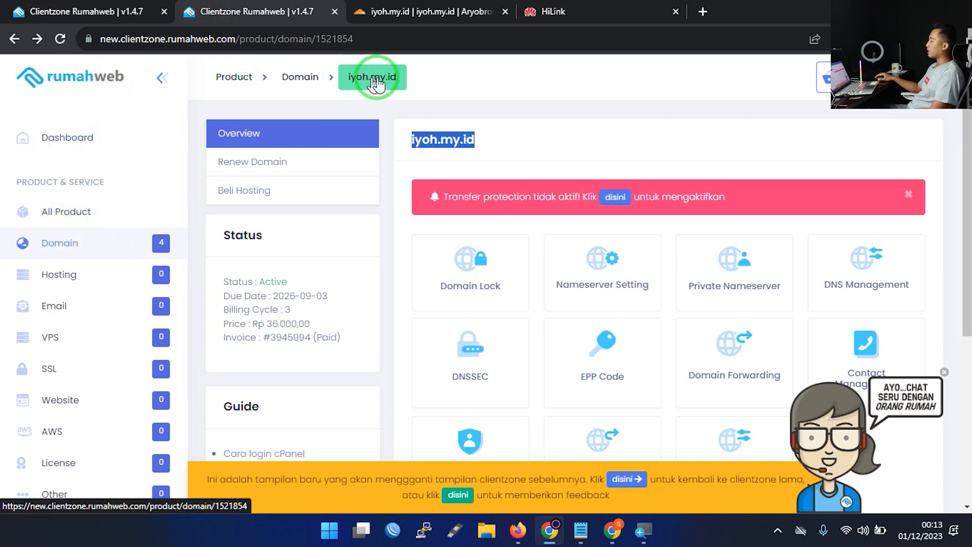
click(599, 257)
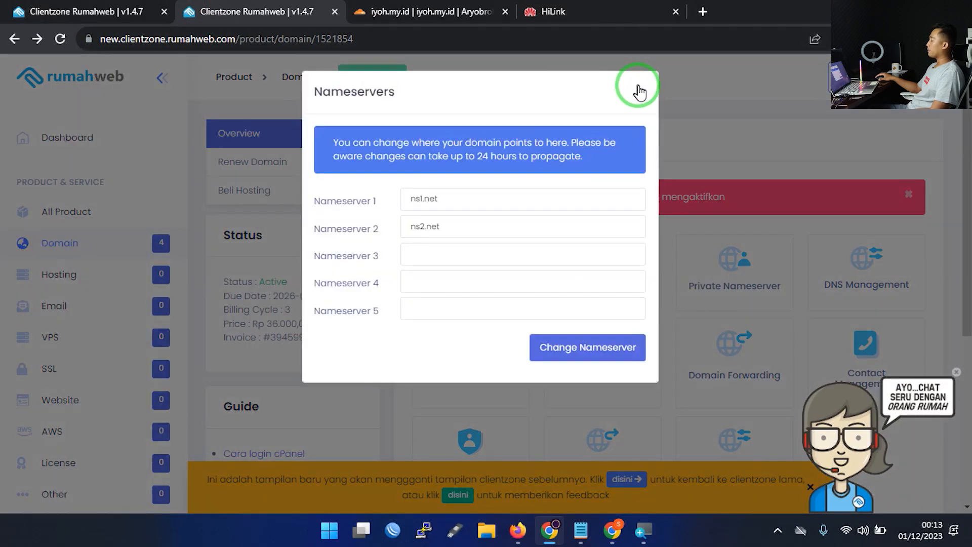
click(640, 91)
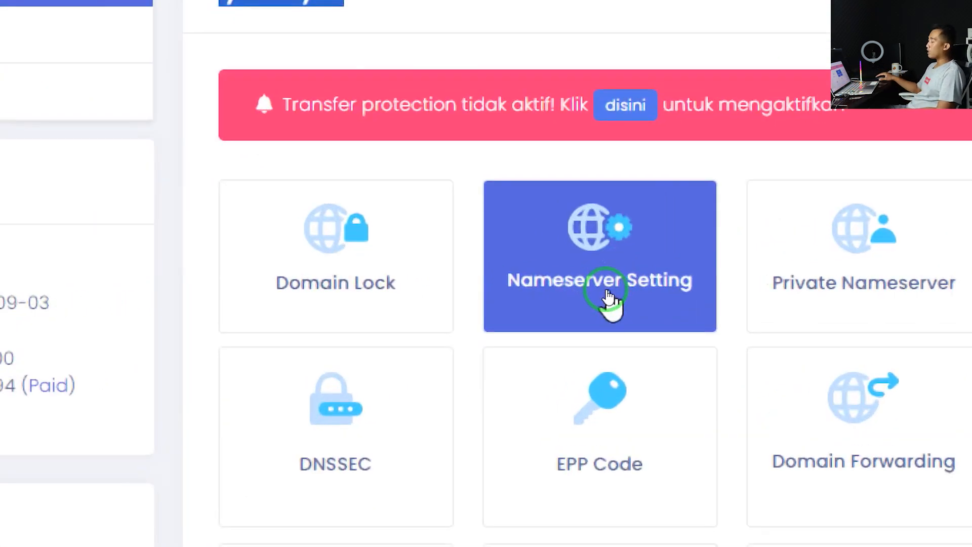
click(602, 293)
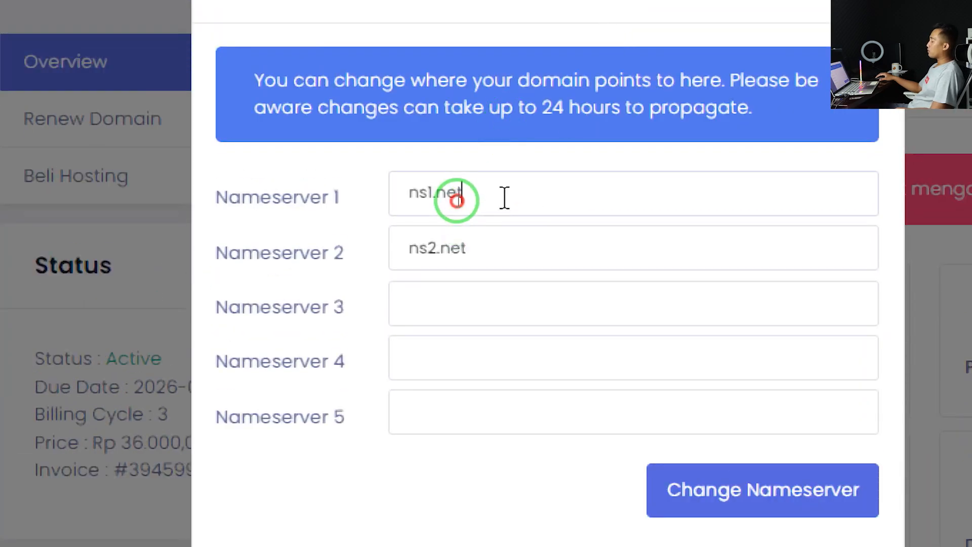
drag(457, 201, 406, 201)
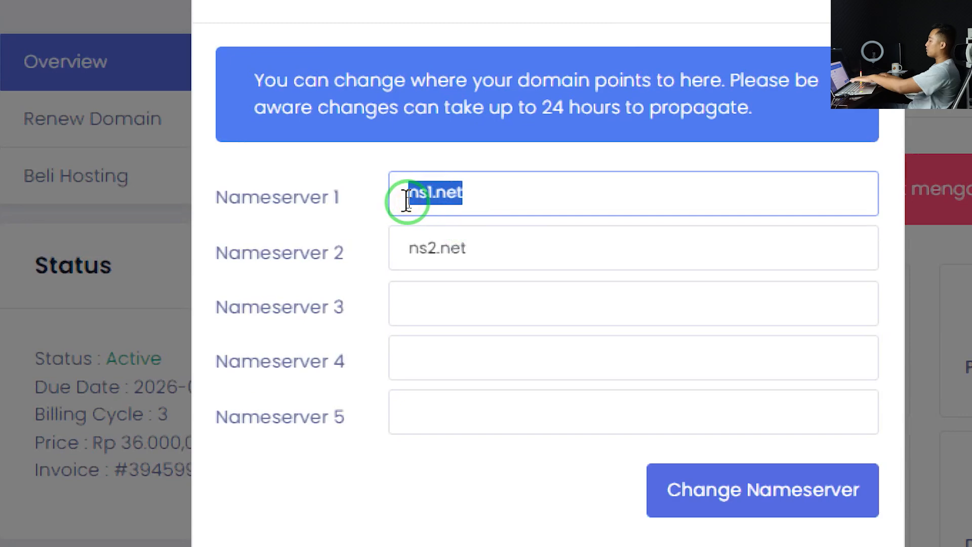
key(BackSpace)
key(Tab)
key(BackSpace)
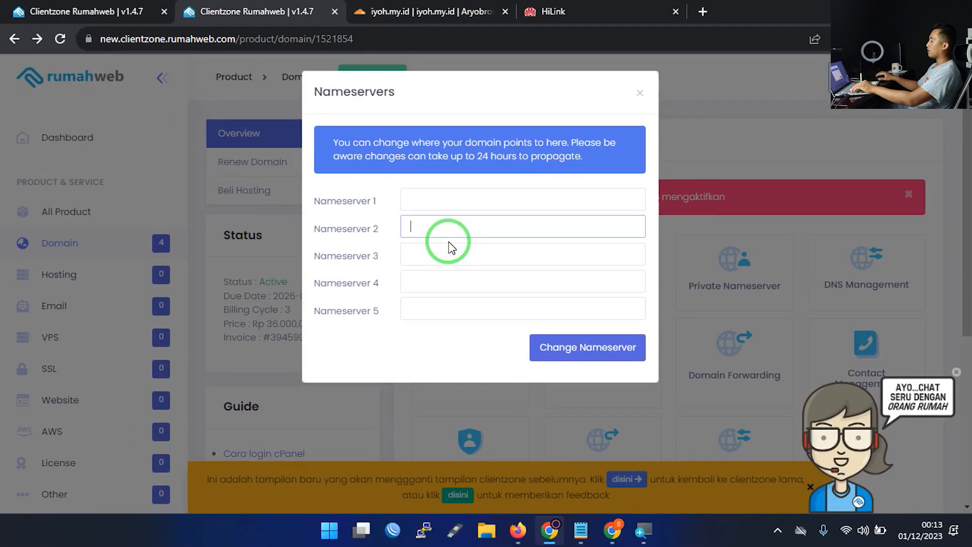
Copy javier.ns.cloudflare.com from Cloudflare and paste it into Nameserver 1
key(ctrl+Tab)
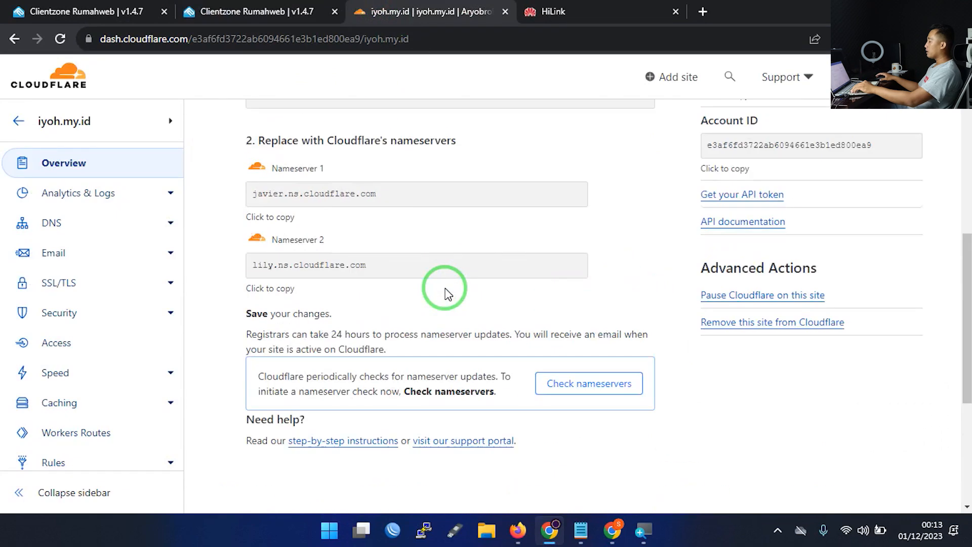
scroll(446, 294, up, 2)
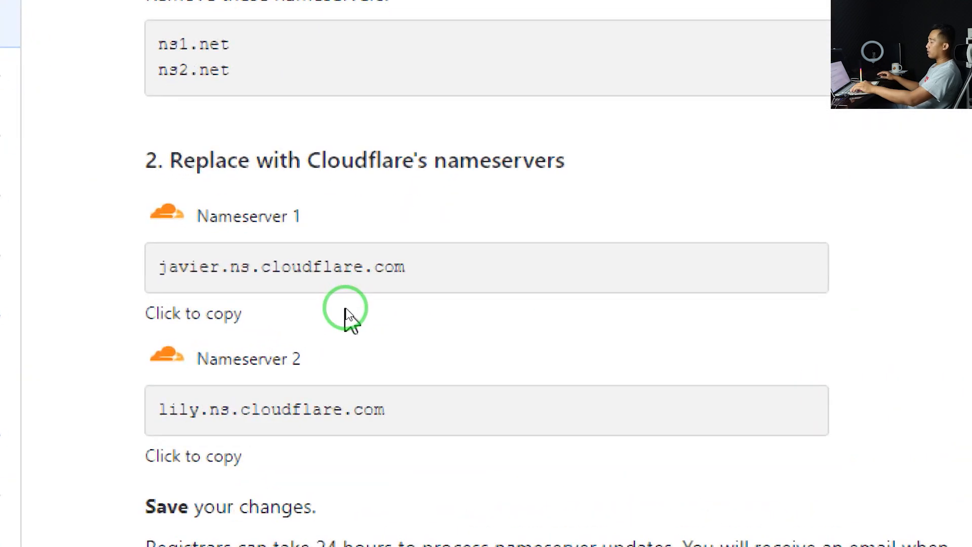
click(308, 283)
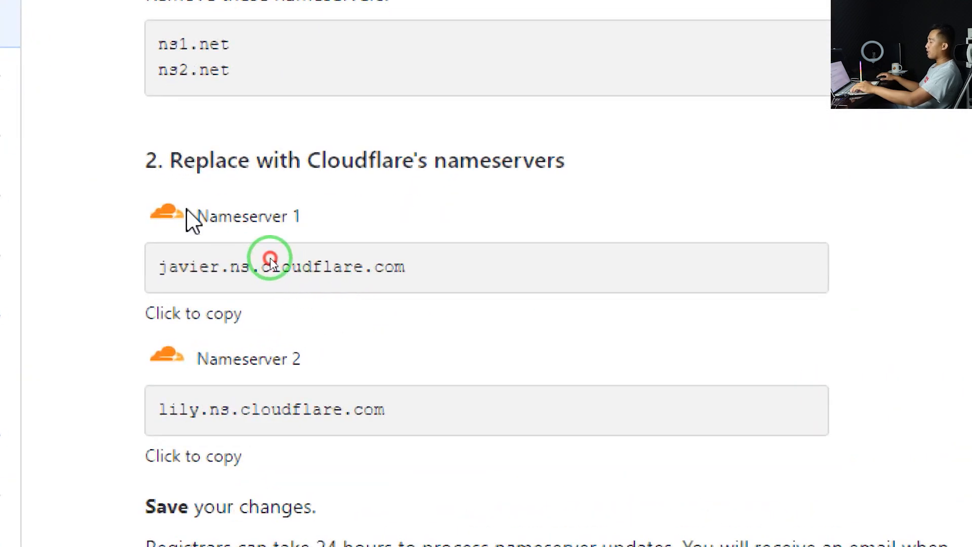
click(261, 314)
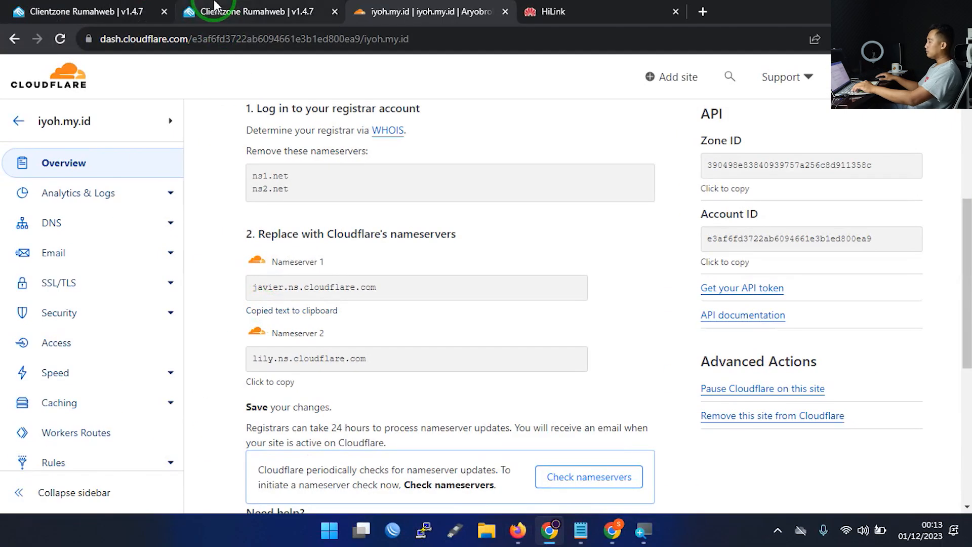
click(215, 8)
click(414, 198)
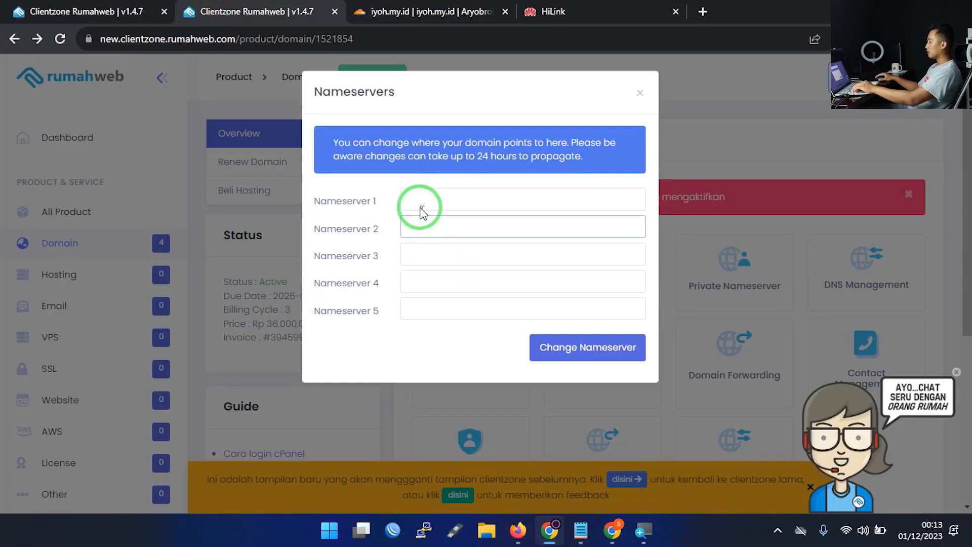
right_click(420, 199)
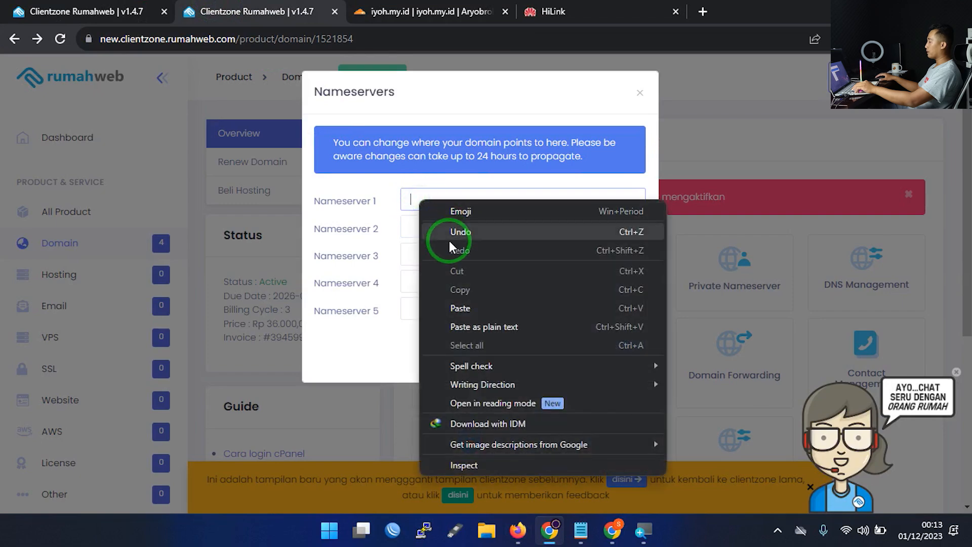
click(467, 304)
Paste lily.ns.cloudflare.com into Nameserver 2 and save the new nameservers
click(407, 11)
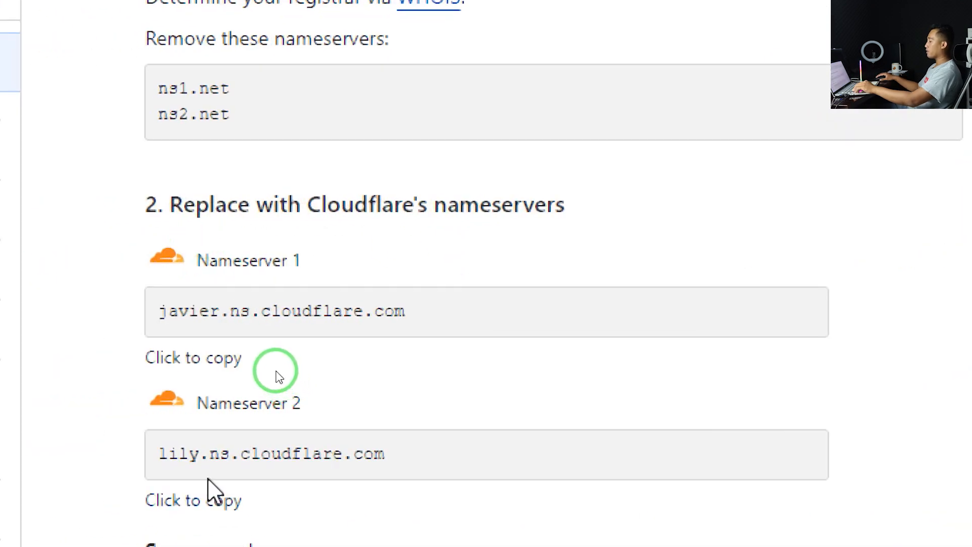
click(186, 501)
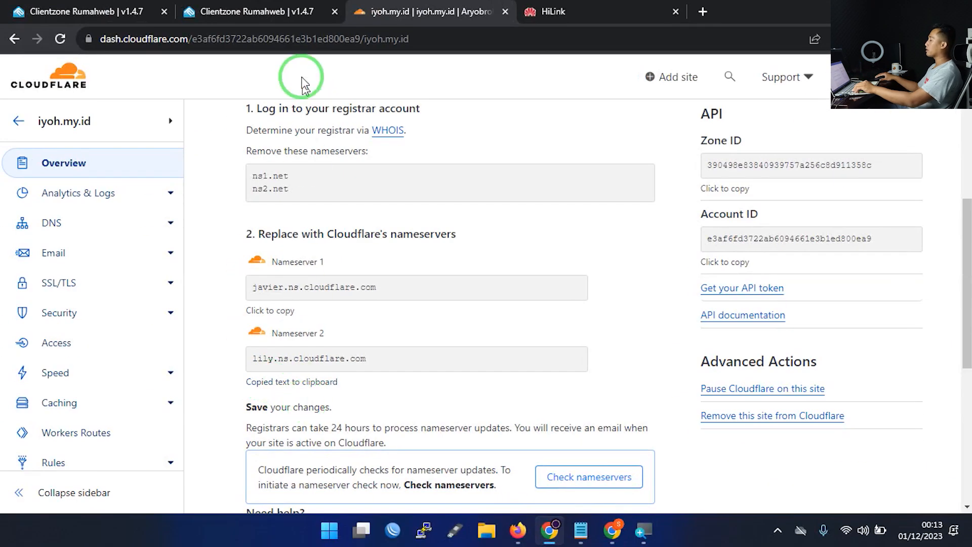
click(257, 12)
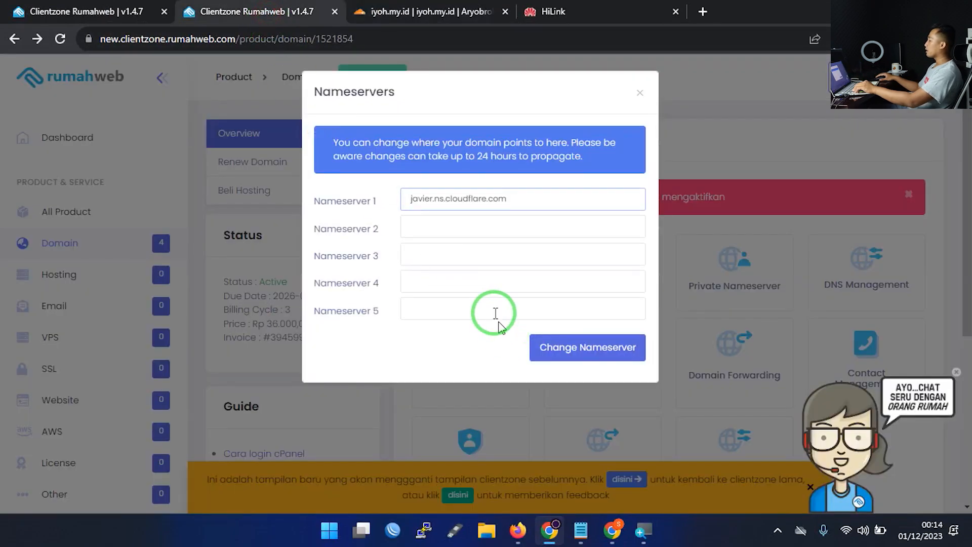
click(422, 228)
key(ctrl+v)
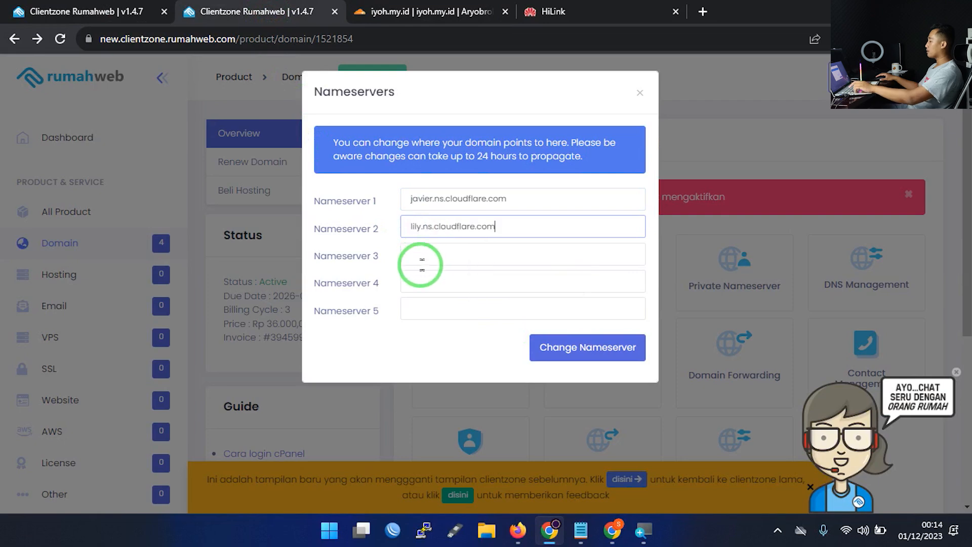
click(560, 345)
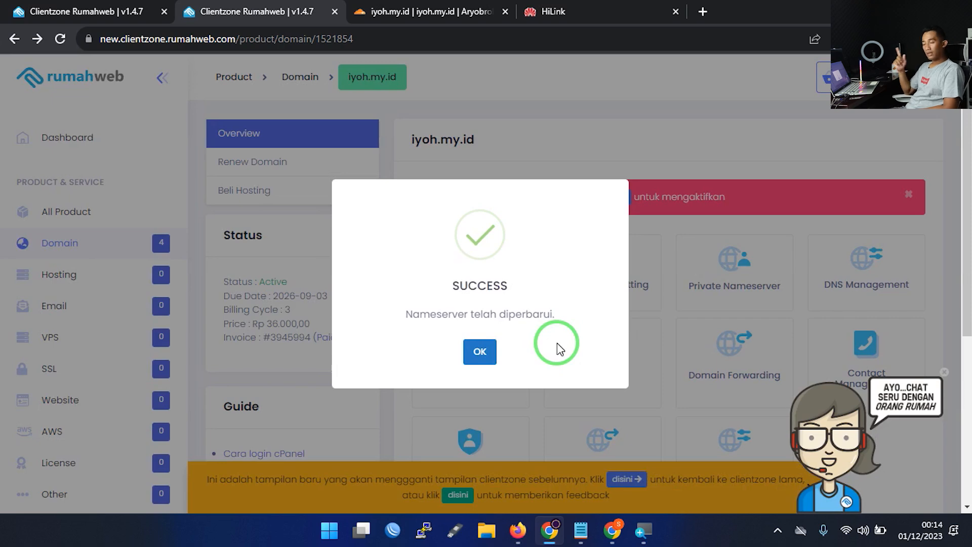
Dismiss Rumahweb's success message and run Check nameservers on the iyoh.my.id Overview
click(480, 352)
click(399, 7)
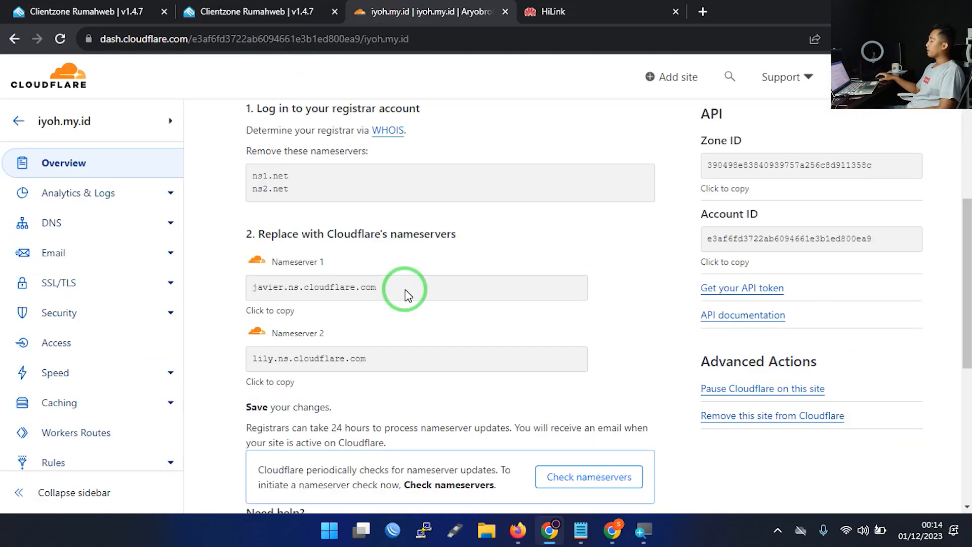
scroll(404, 287, down, 3)
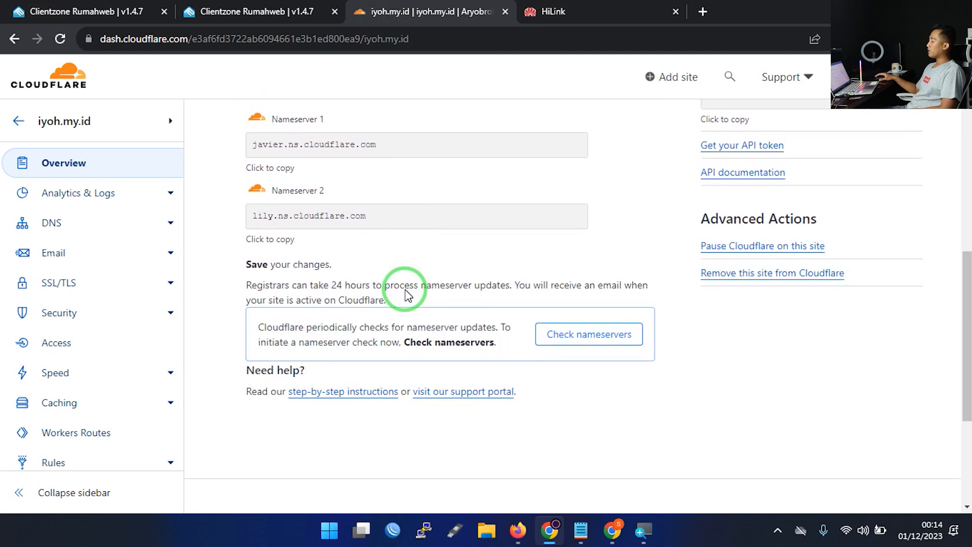
click(564, 340)
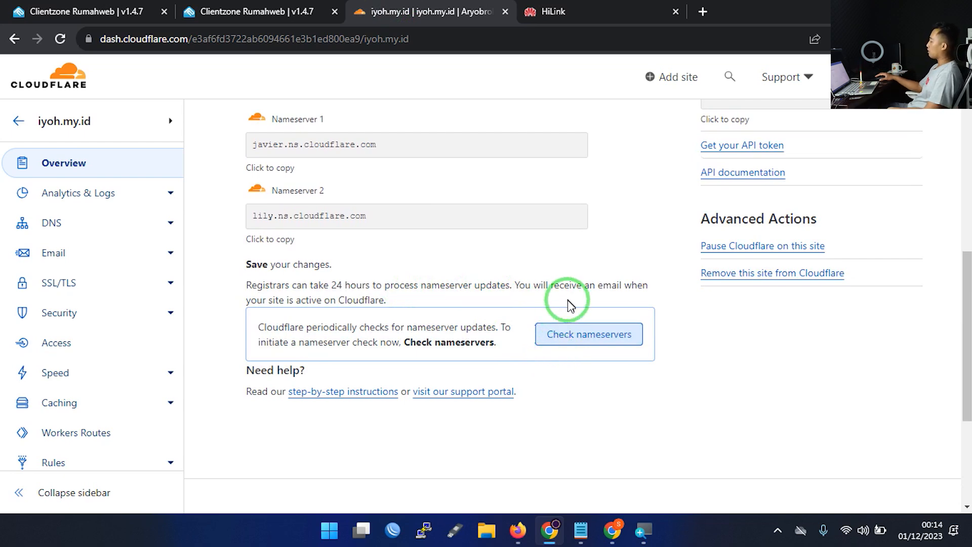
scroll(562, 324, up, 9)
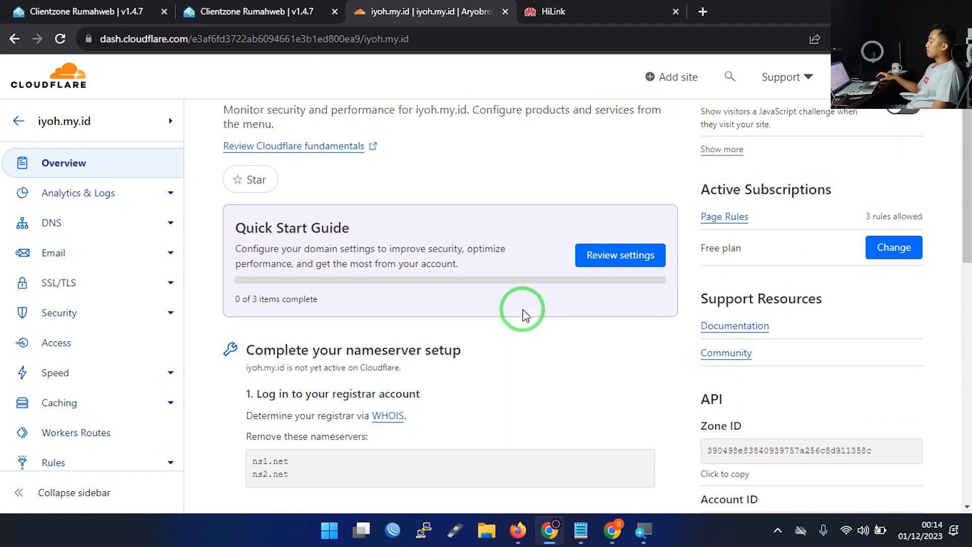
scroll(527, 319, down, 8)
scroll(542, 334, up, 7)
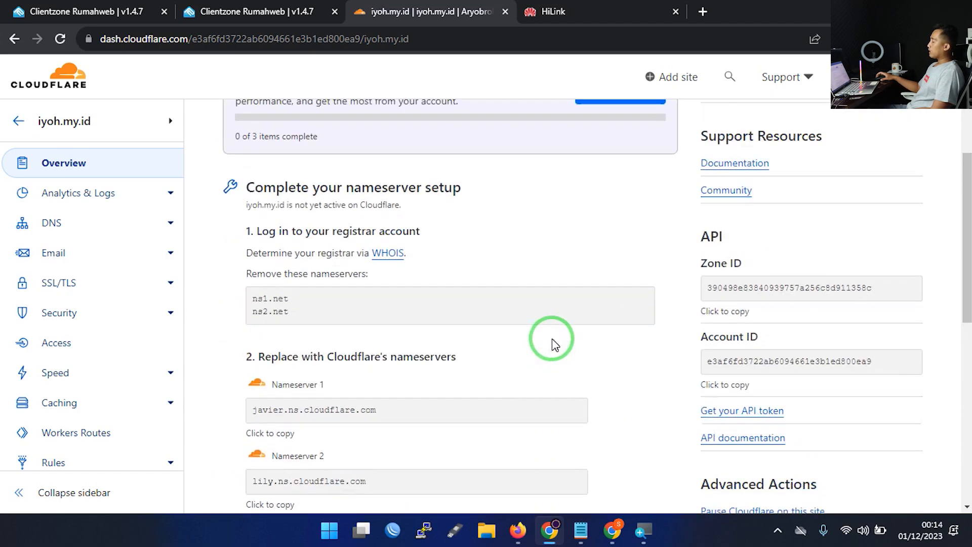
scroll(577, 248, up, 3)
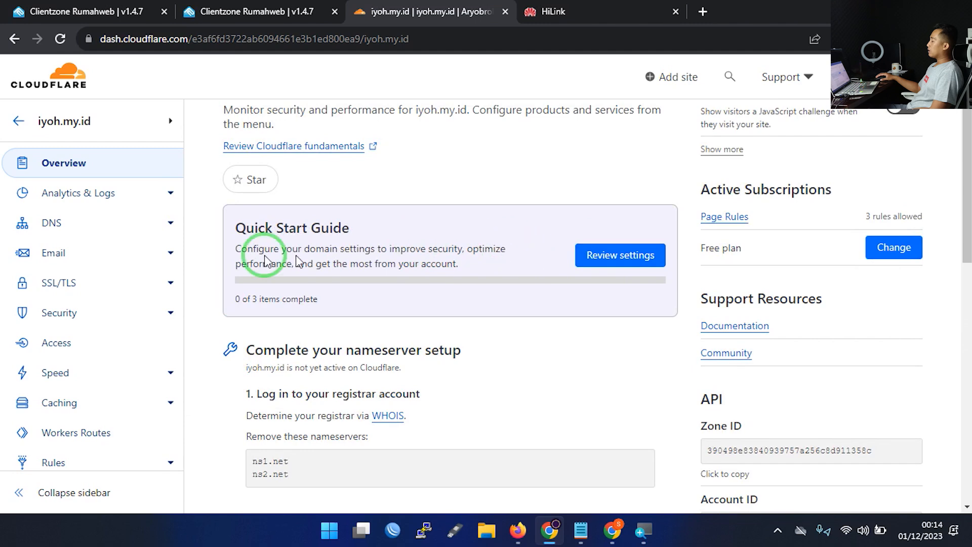
Start the Quick Start Guide and save Automatic HTTPS Rewrites left off
click(602, 264)
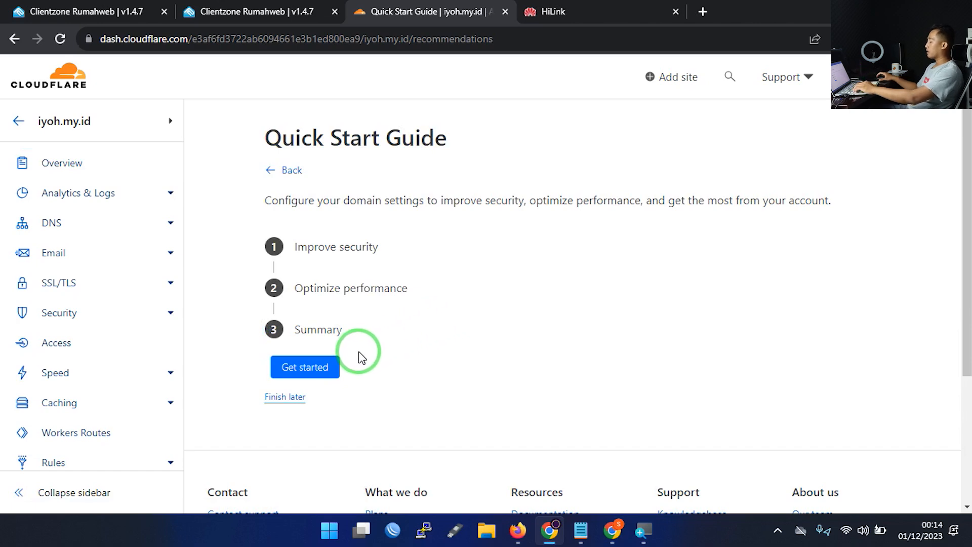
click(314, 371)
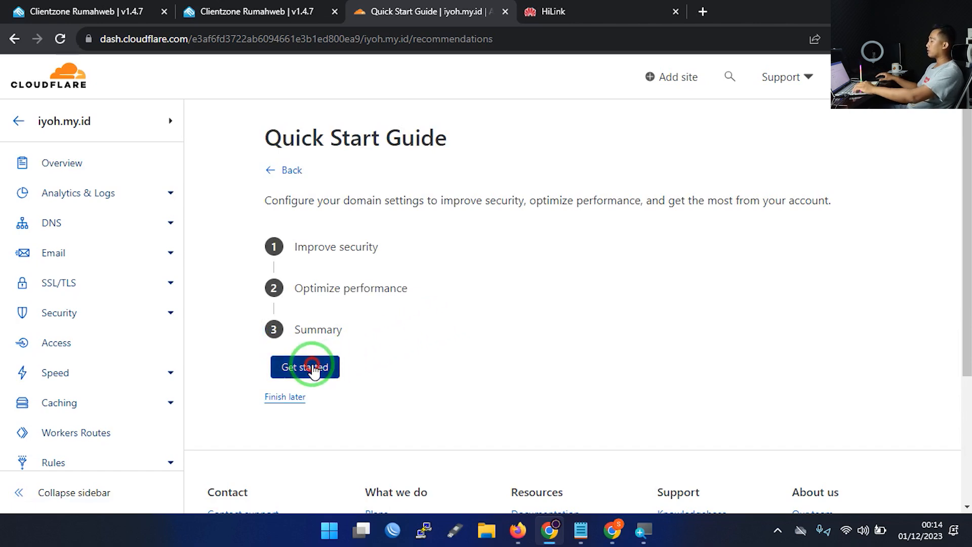
scroll(584, 328, down, 1)
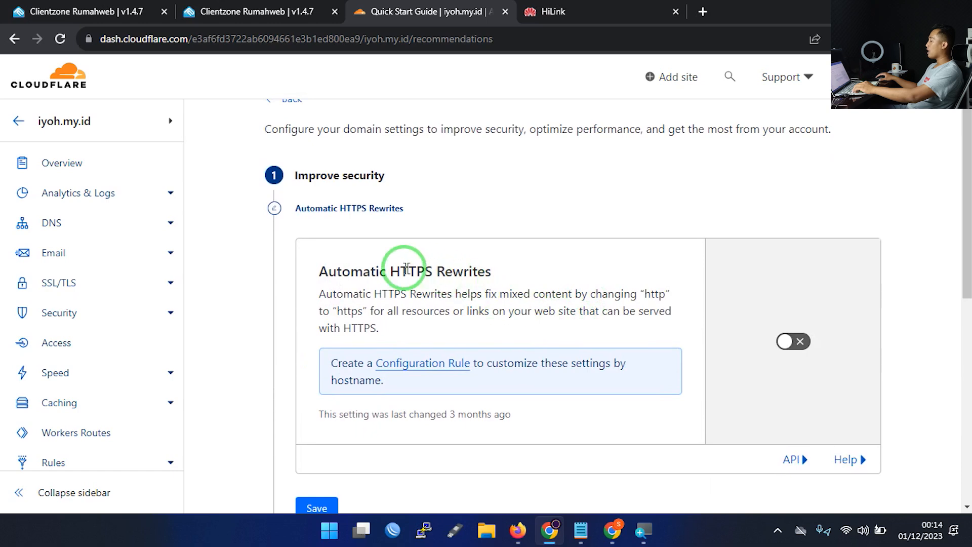
drag(388, 272, 444, 271)
scroll(762, 339, down, 3)
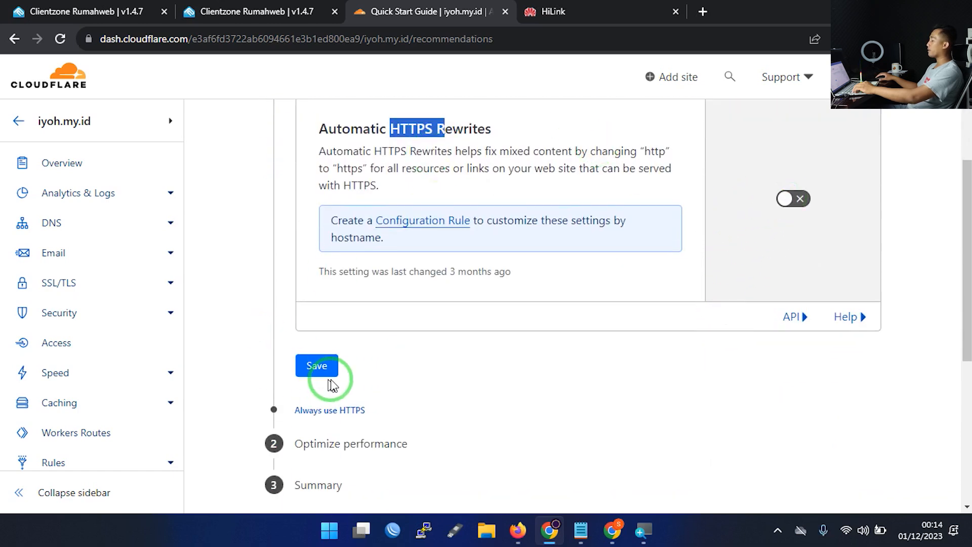
click(316, 367)
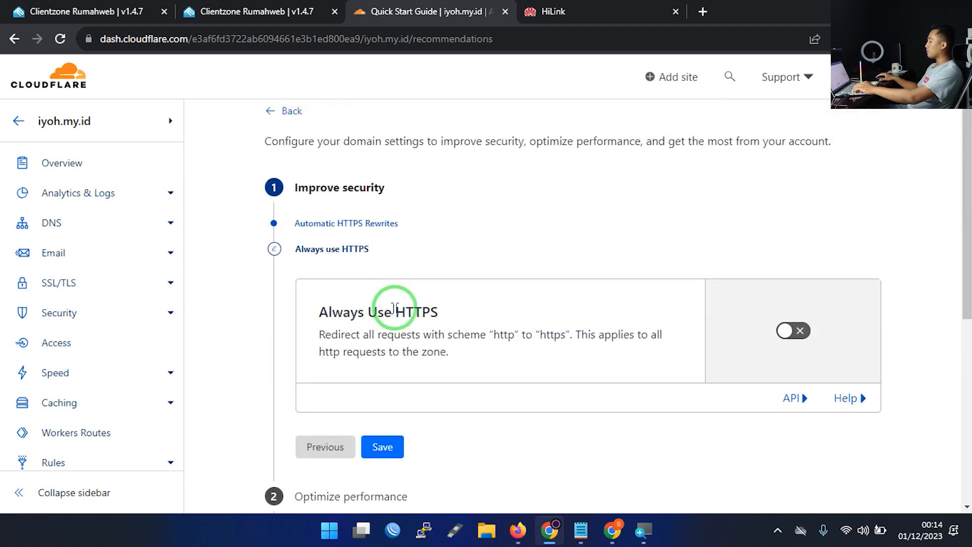
Save Always Use HTTPS off and Brotli on, then finish the guide
click(383, 451)
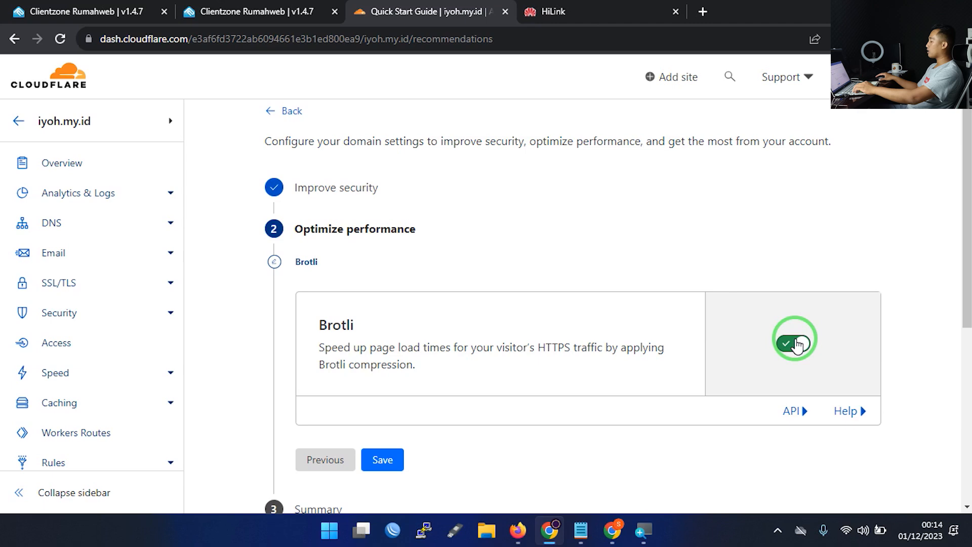
click(382, 458)
scroll(448, 364, down, 3)
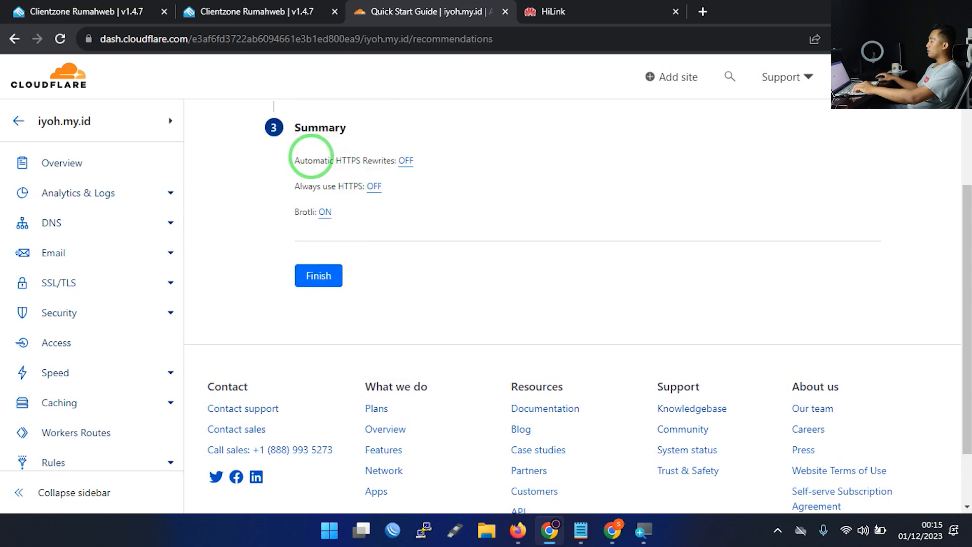
click(320, 277)
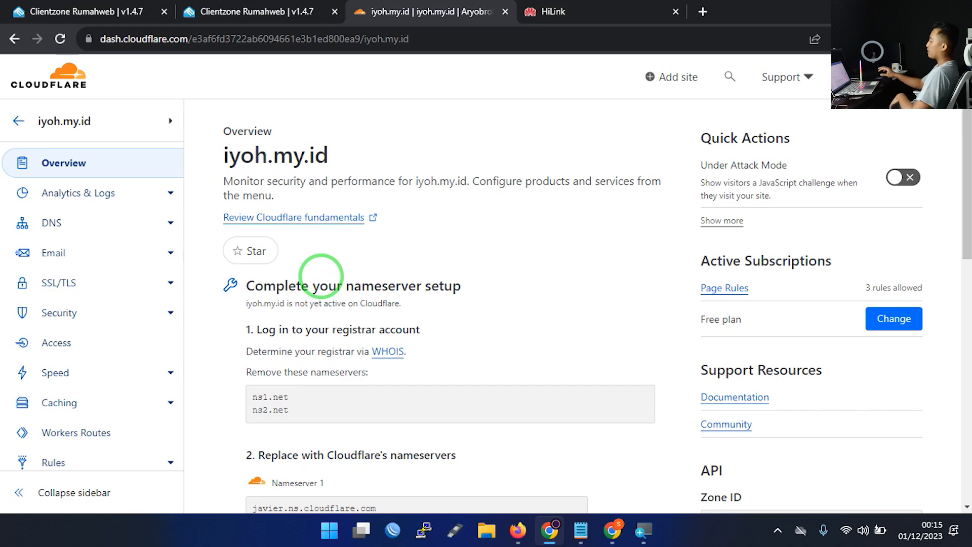
Go back to the account Home site list, where iyoh.my.id shows Pending Nameserver Update
scroll(380, 289, down, 6)
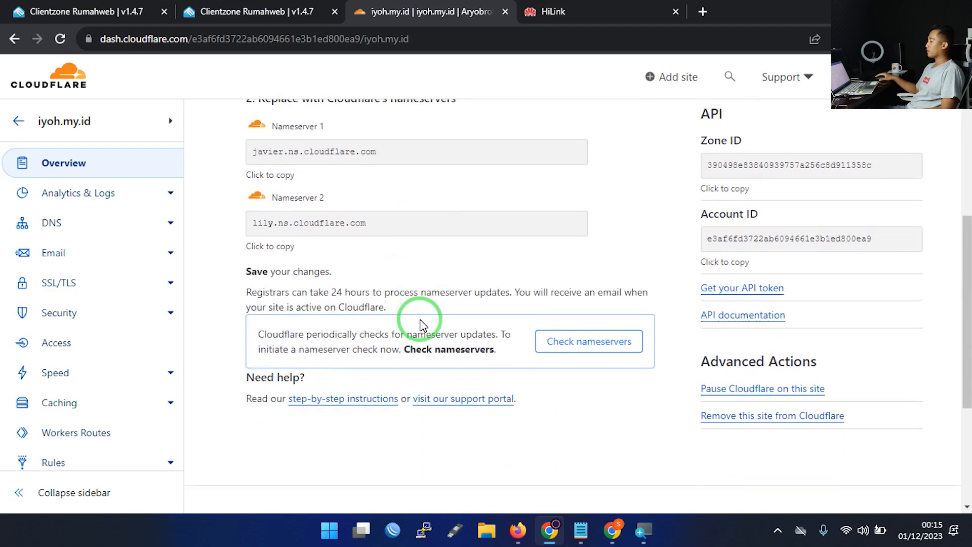
scroll(420, 324, up, 4)
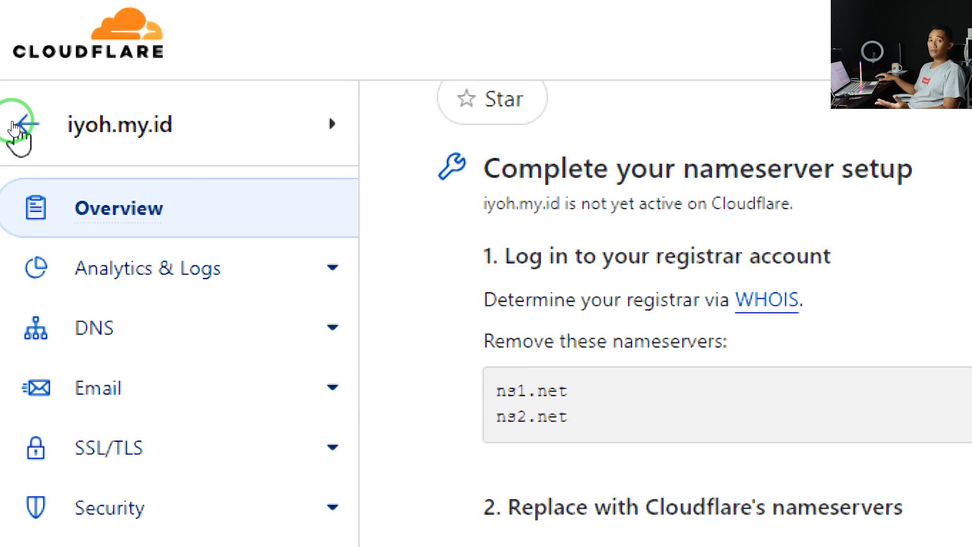
click(13, 127)
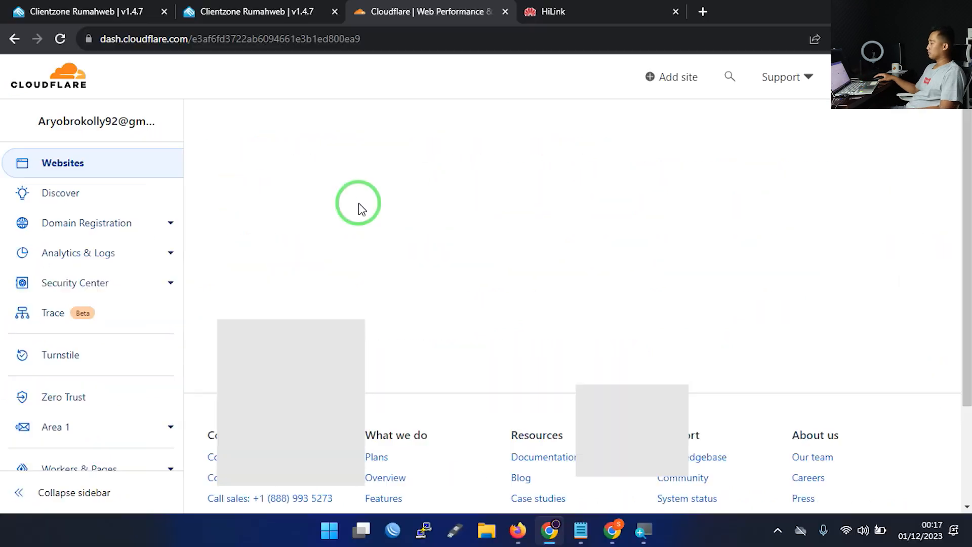
click(349, 253)
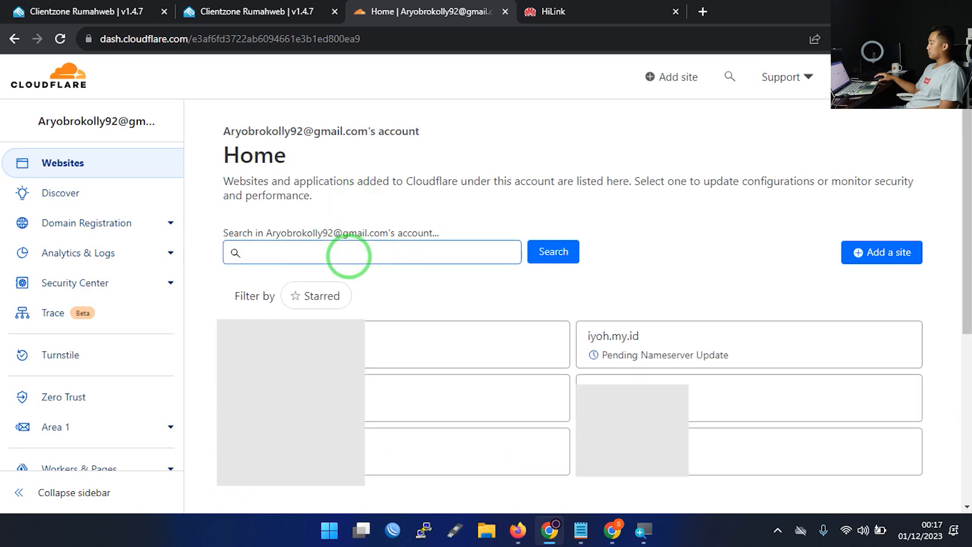